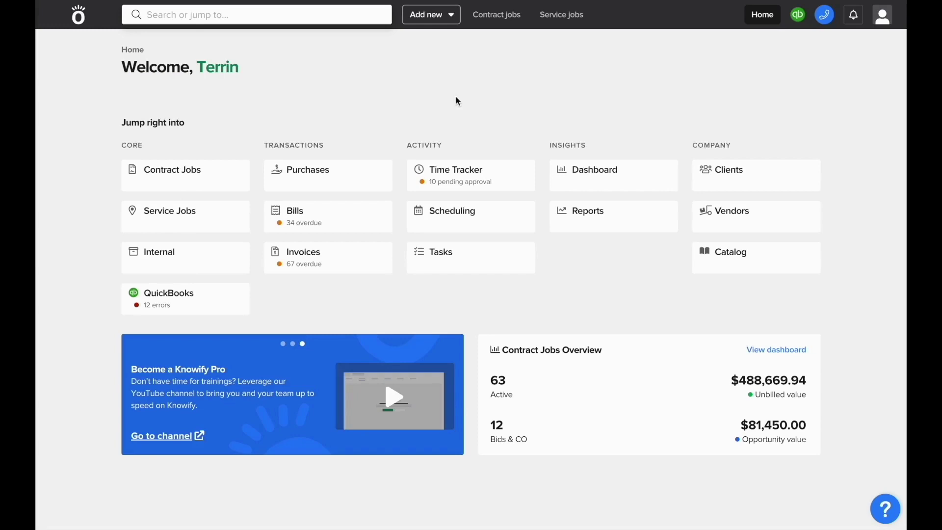
Step: Go to the Admin section from the account avatar menu
click(882, 16)
click(817, 121)
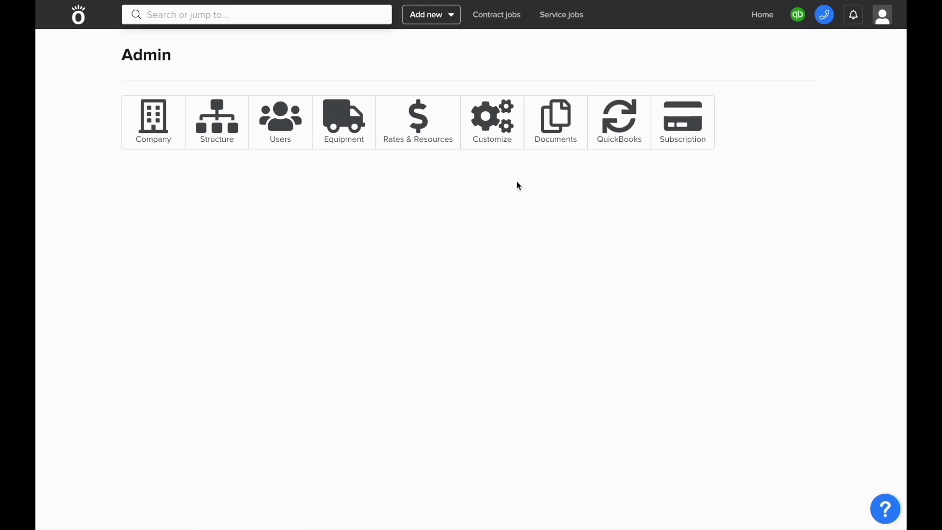
click(137, 136)
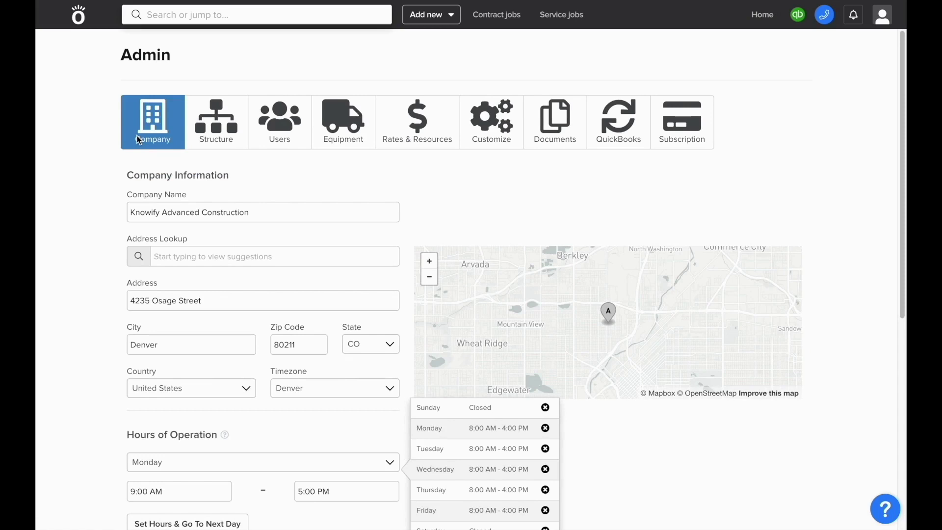
scroll(137, 138, down, 3)
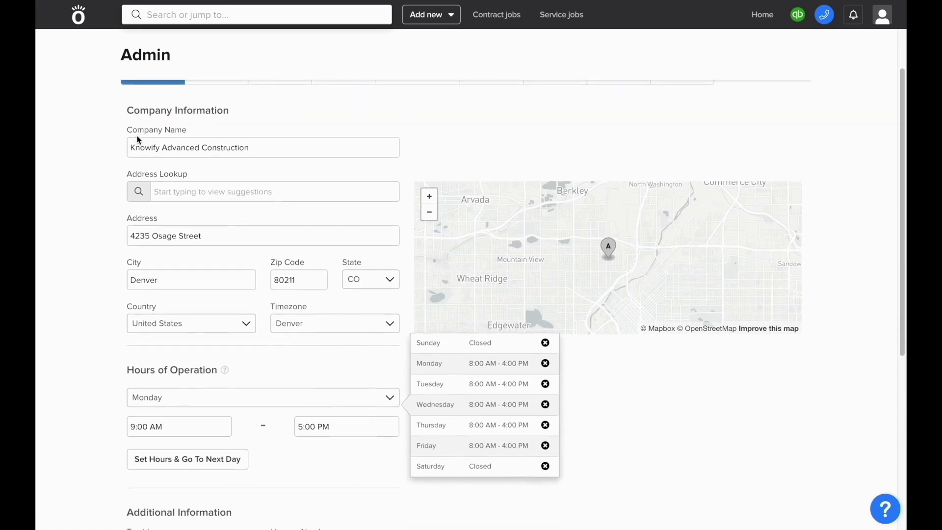
drag(130, 143, 247, 153)
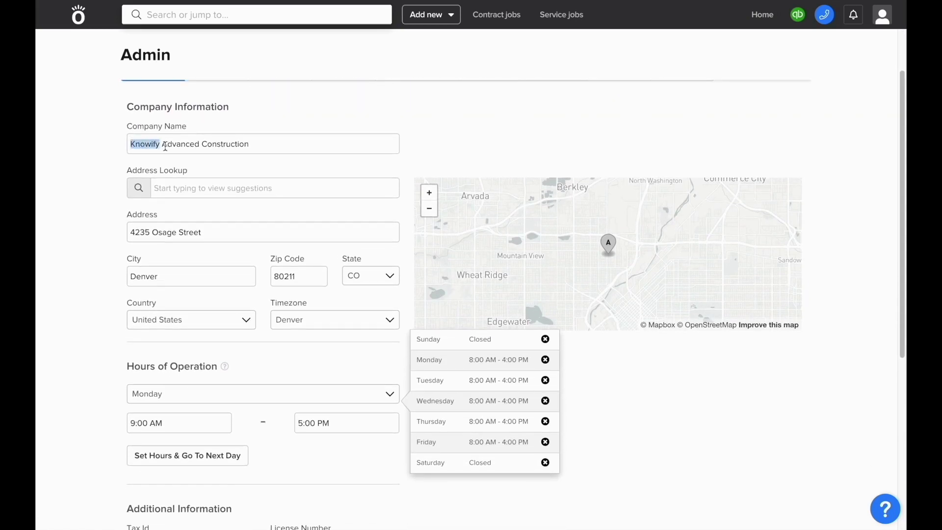
click(249, 159)
click(249, 189)
text(1851 )
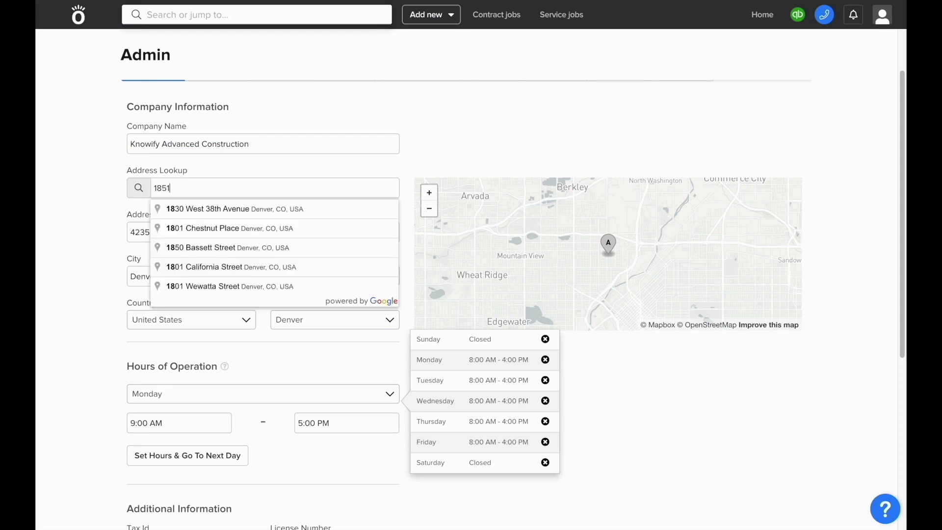
text(bas)
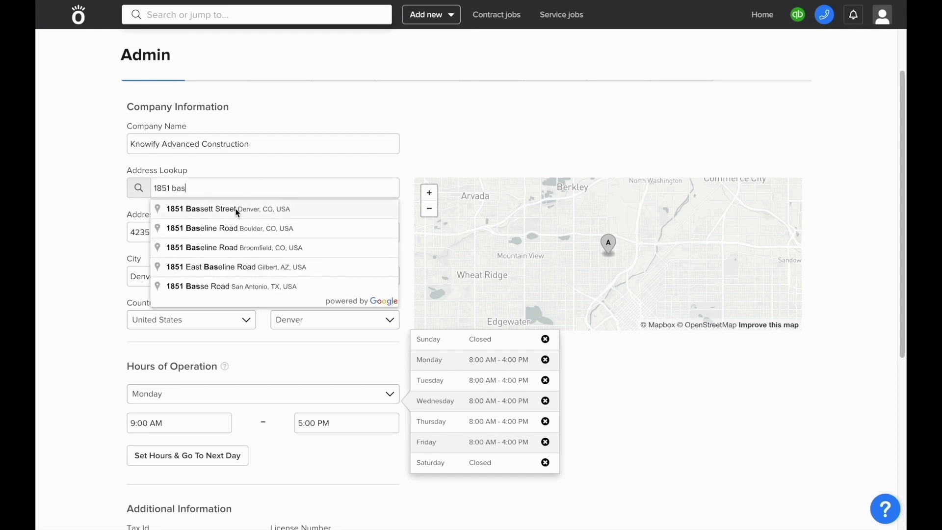
click(236, 209)
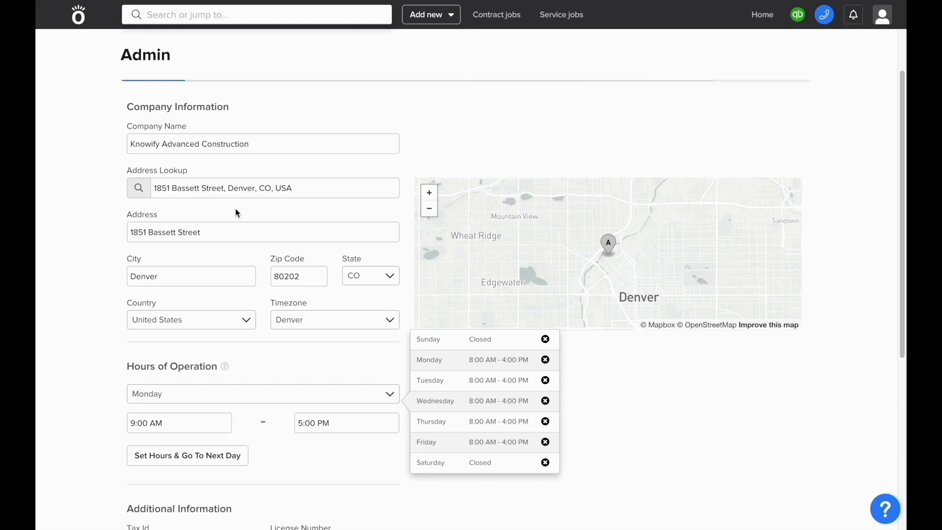
scroll(235, 213, down, 5)
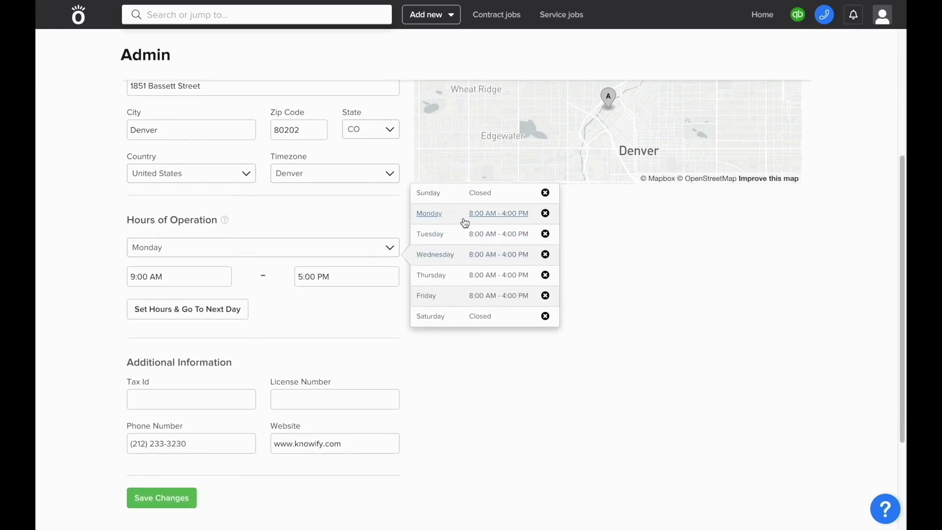
Step: Set Monday through Friday hours to 9:00 AM–5:00 PM, weekends closed
click(498, 214)
click(209, 277)
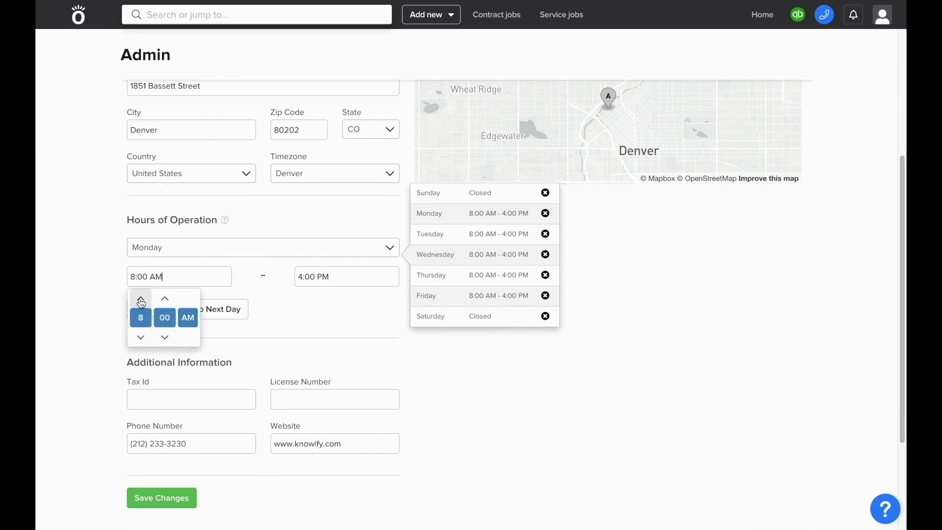
click(140, 298)
click(317, 278)
click(306, 298)
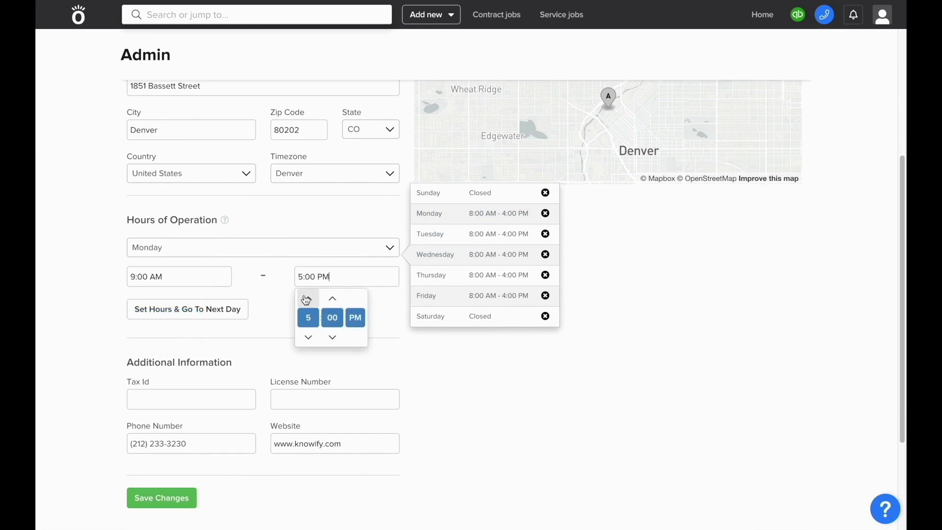
click(265, 309)
click(218, 309)
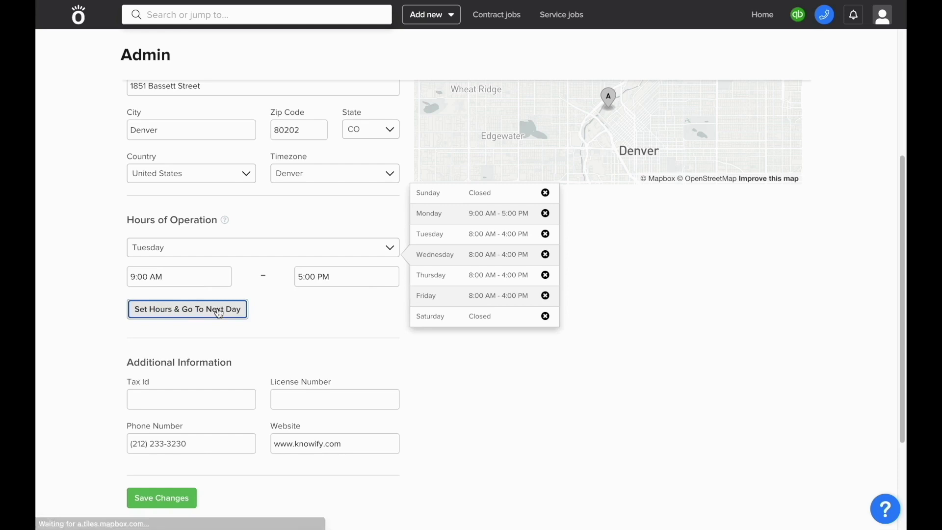
click(219, 309)
click(218, 310)
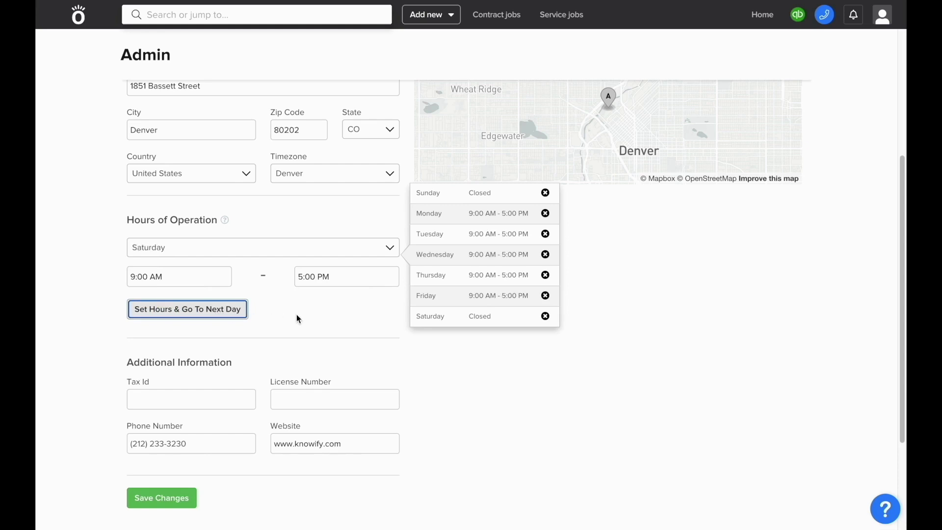
scroll(297, 314, down, 3)
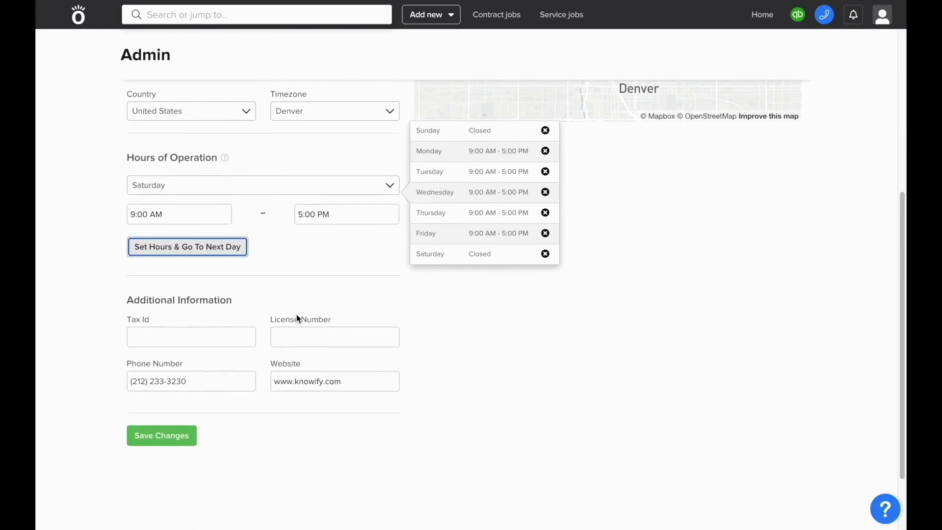
click(269, 338)
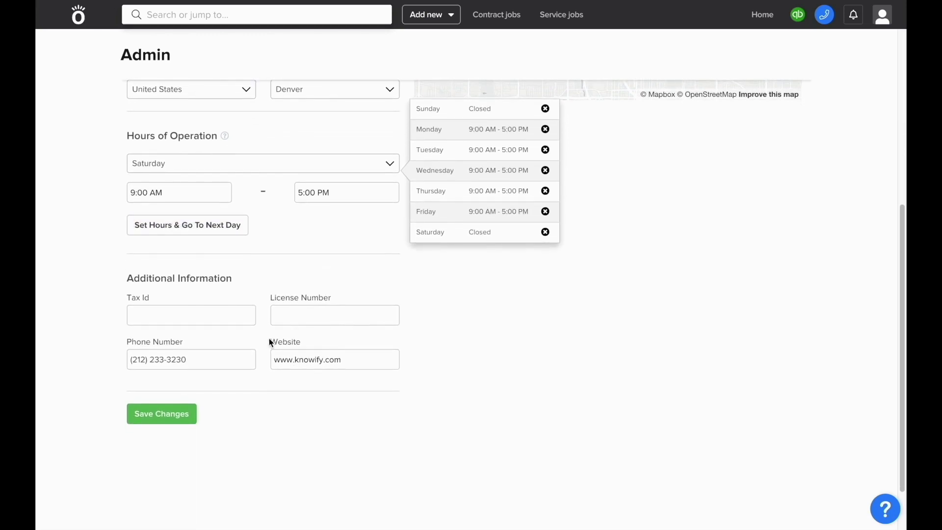
Step: Save the company information changes
click(190, 417)
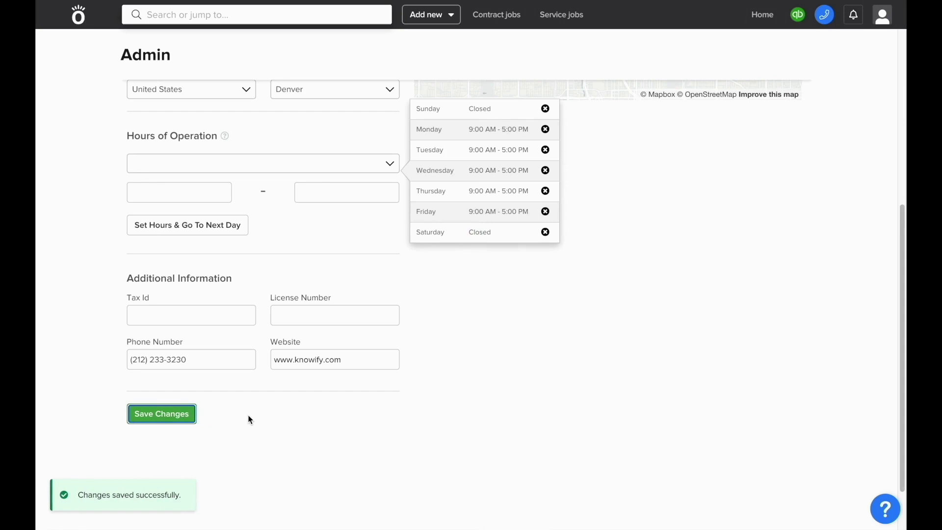
scroll(249, 420, up, 5)
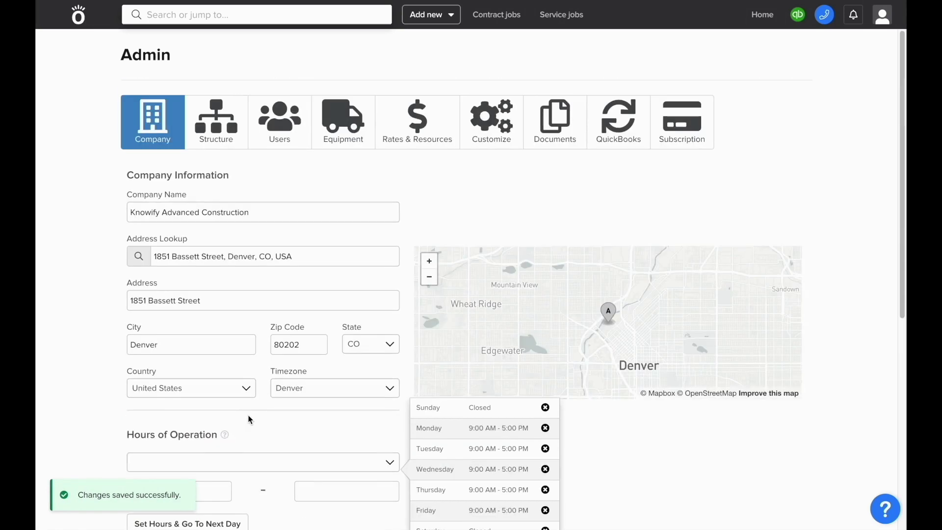
Step: In Structure settings, add a new team named 'Team C'
click(225, 132)
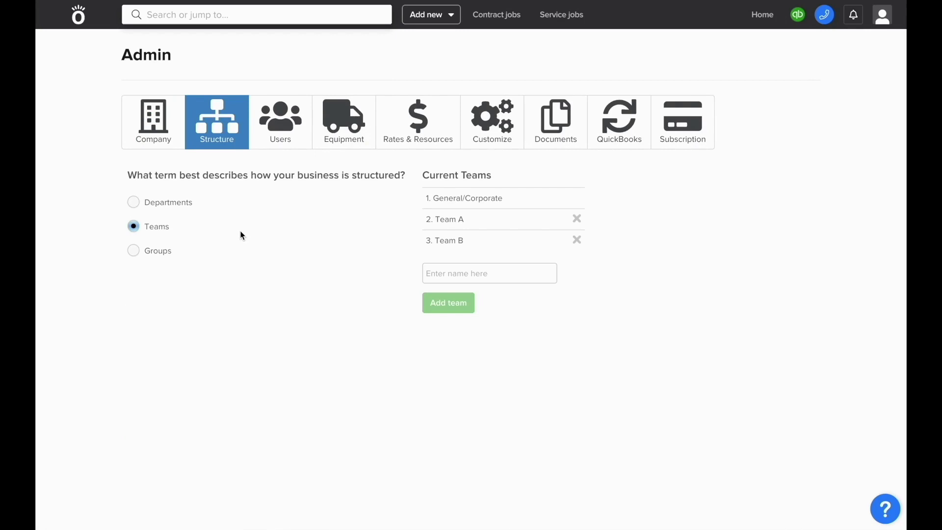
click(441, 270)
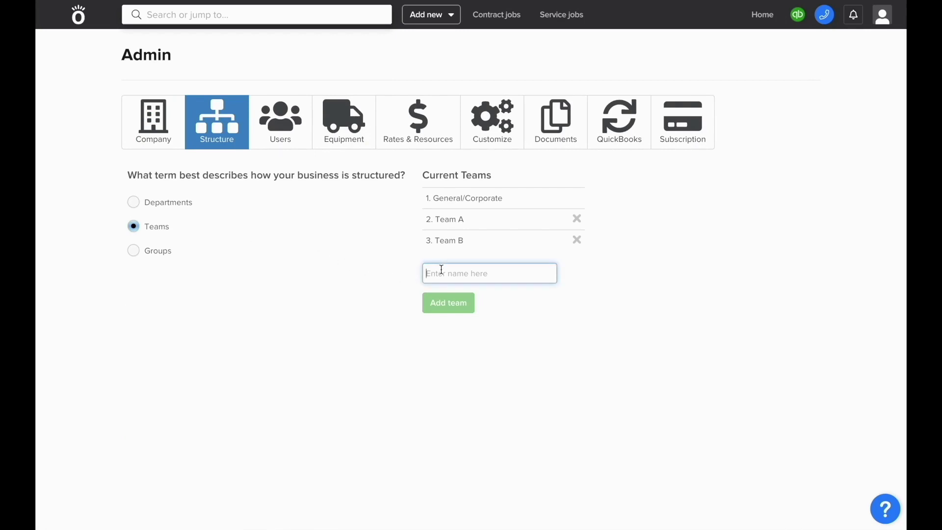
text(Team C)
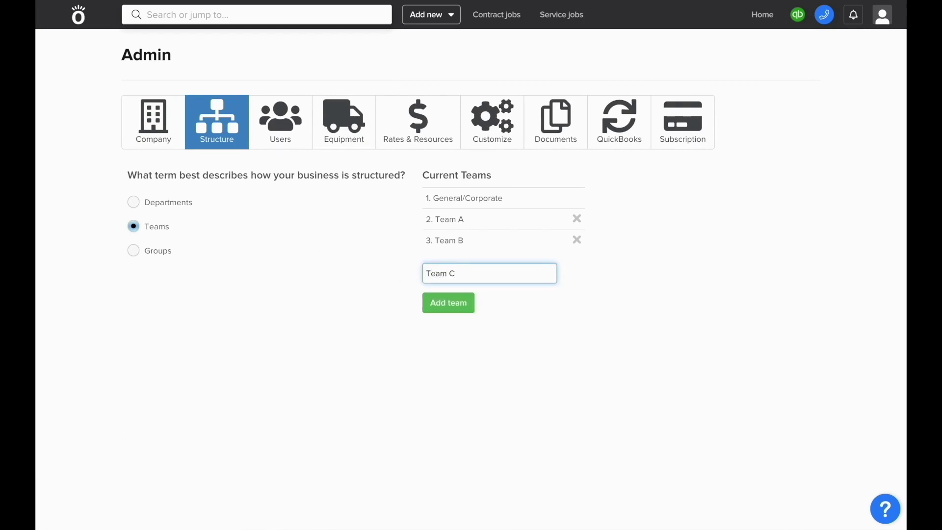
click(434, 304)
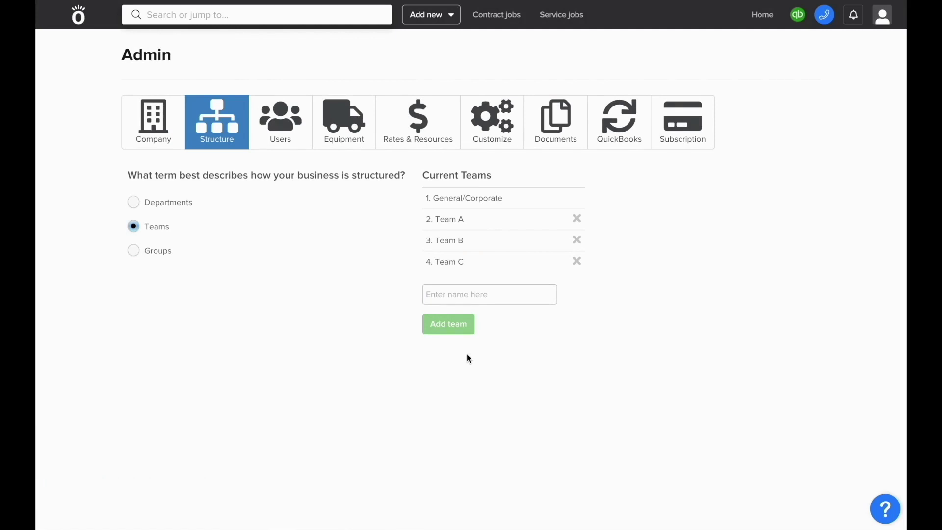
Step: From the Users list, start a new user and show the Type of Access choices
click(297, 140)
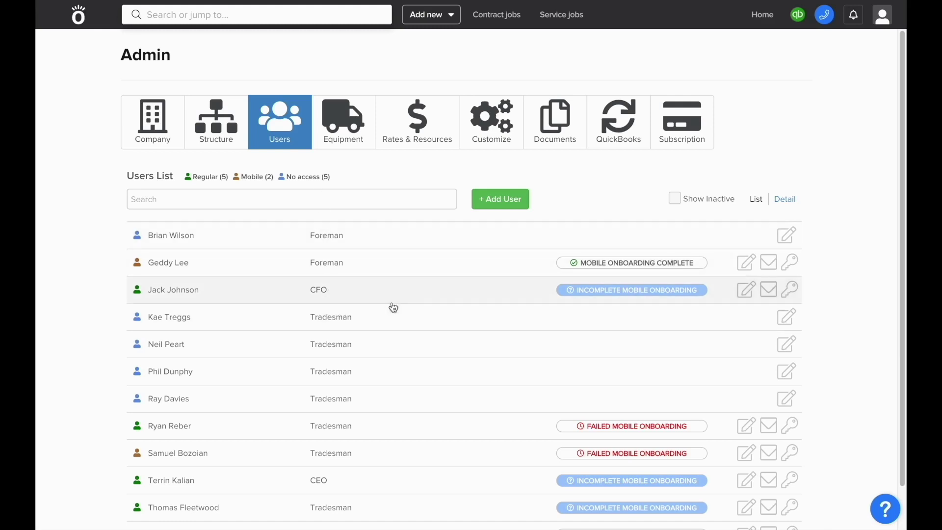
click(493, 202)
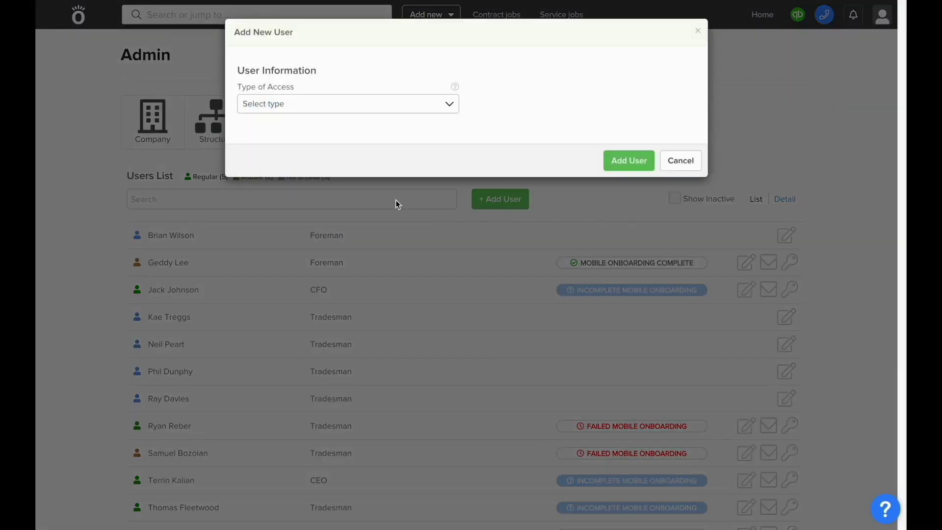
click(296, 107)
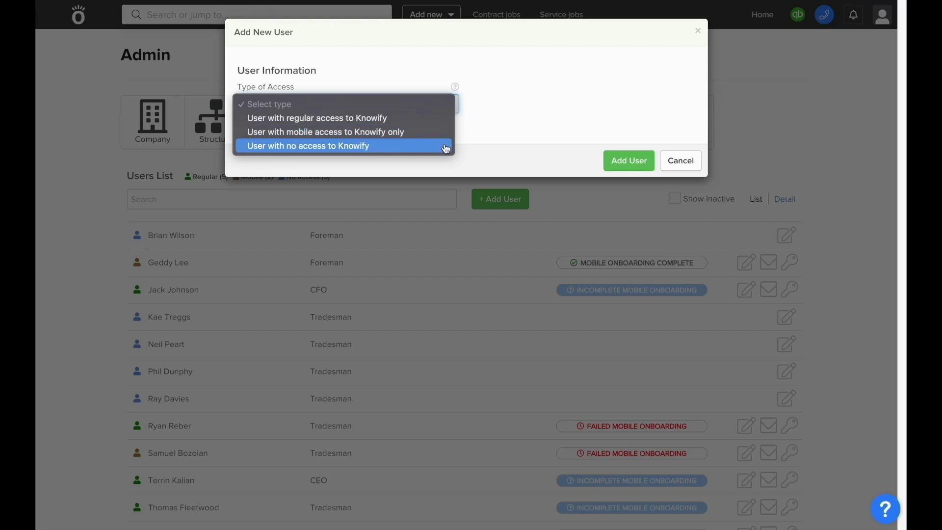
click(429, 120)
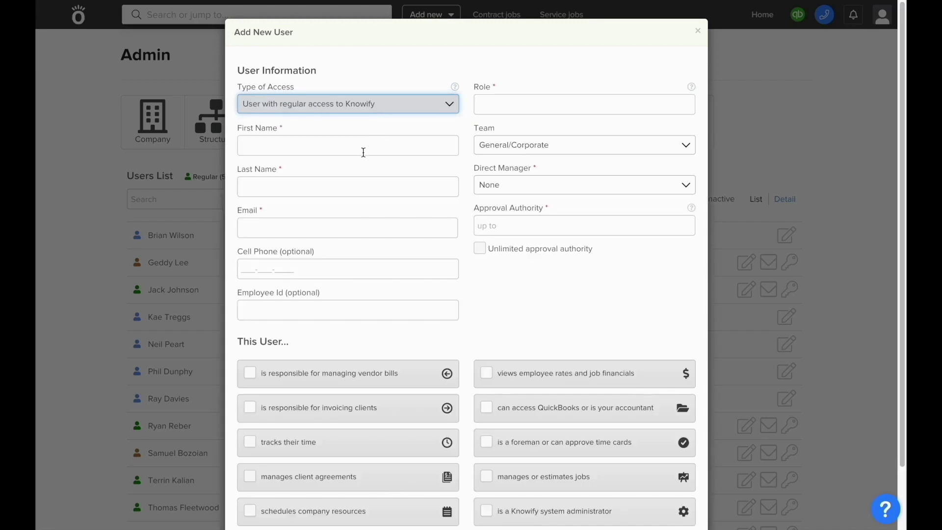
click(363, 152)
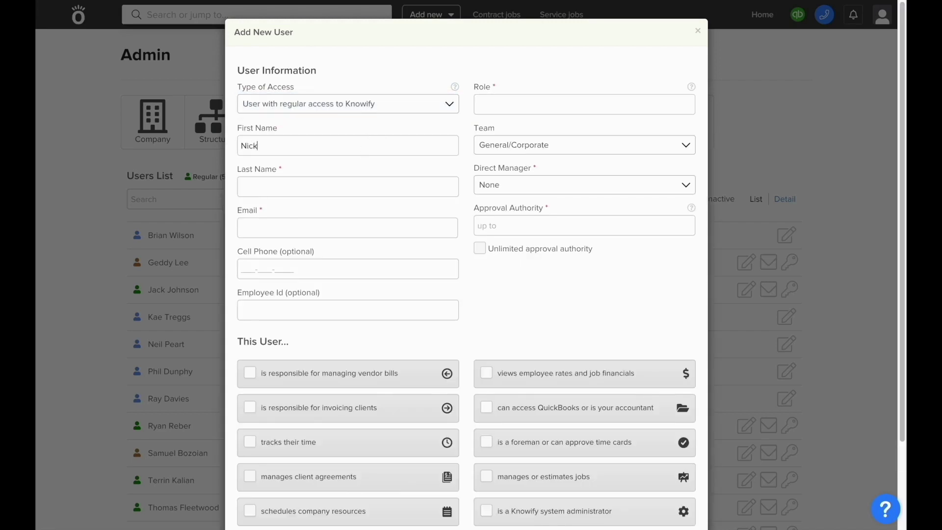
key(Tab)
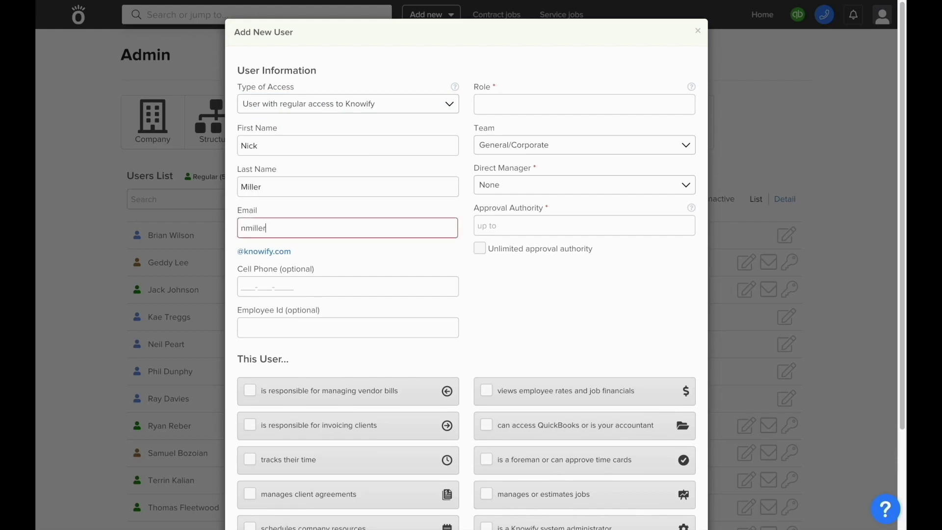
click(285, 250)
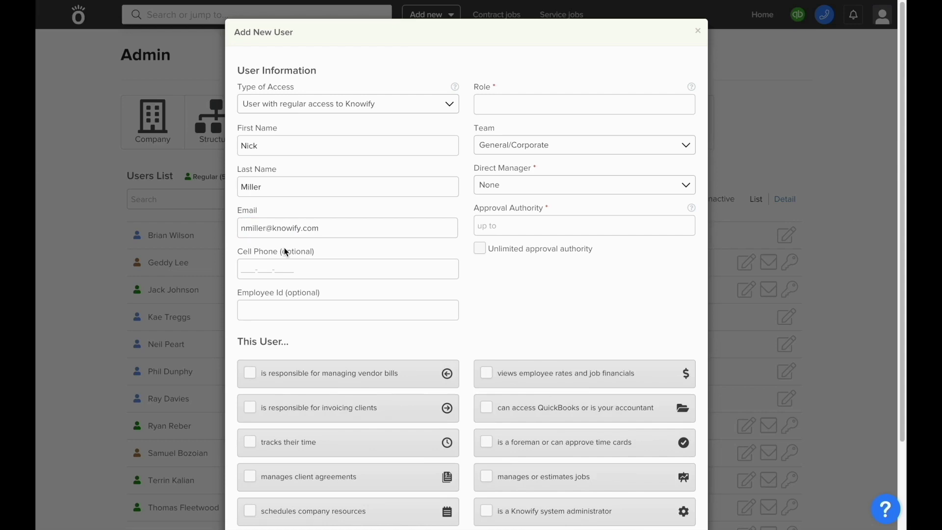
click(518, 103)
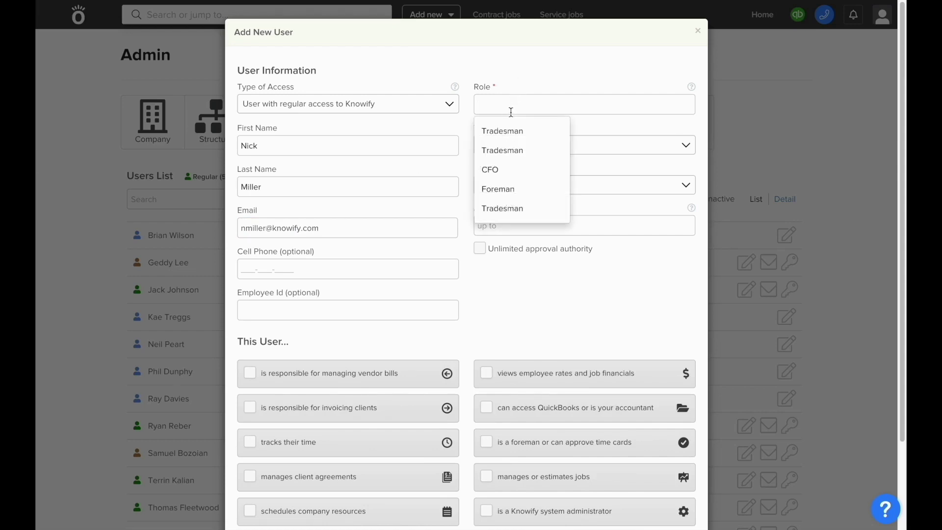
click(516, 152)
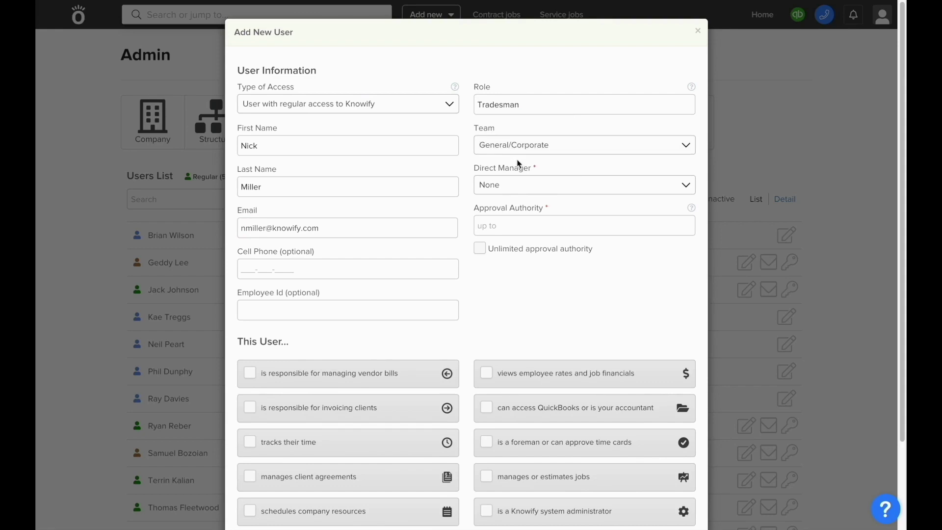
click(518, 144)
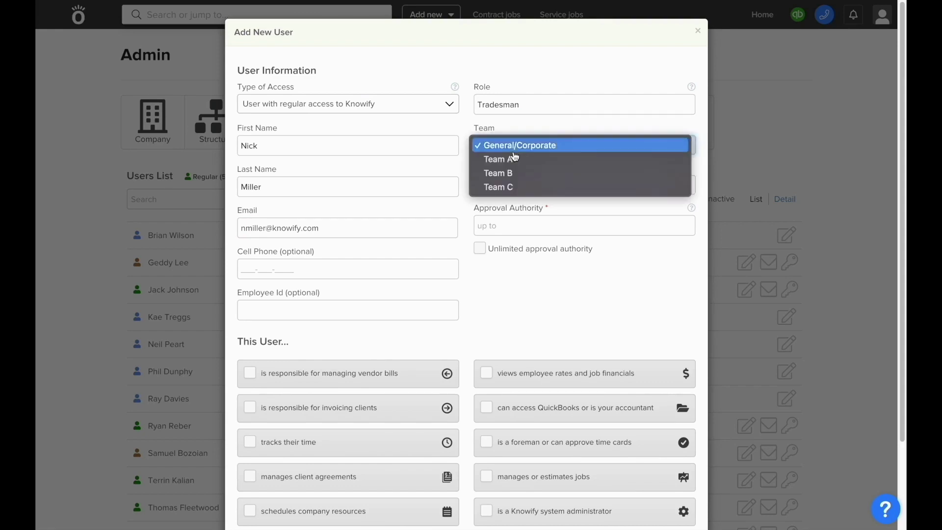
click(552, 186)
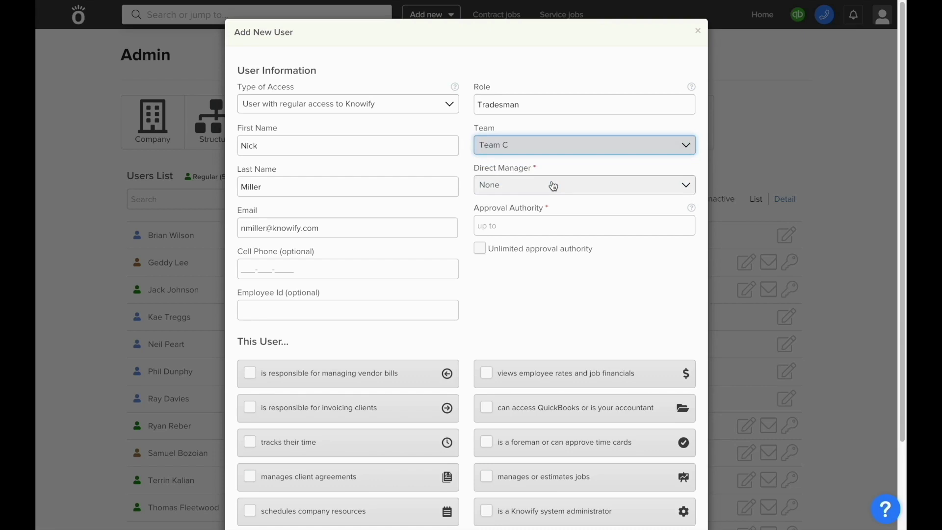
click(556, 225)
text(100)
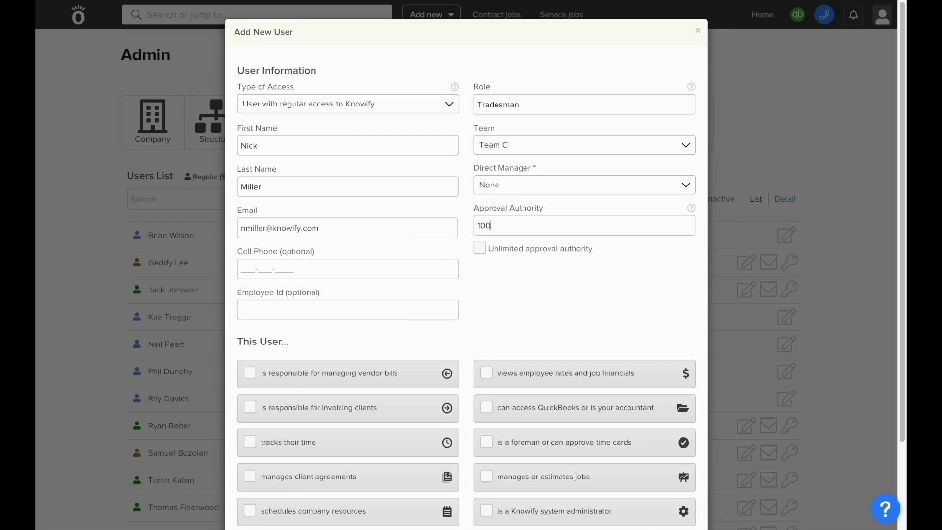
click(515, 185)
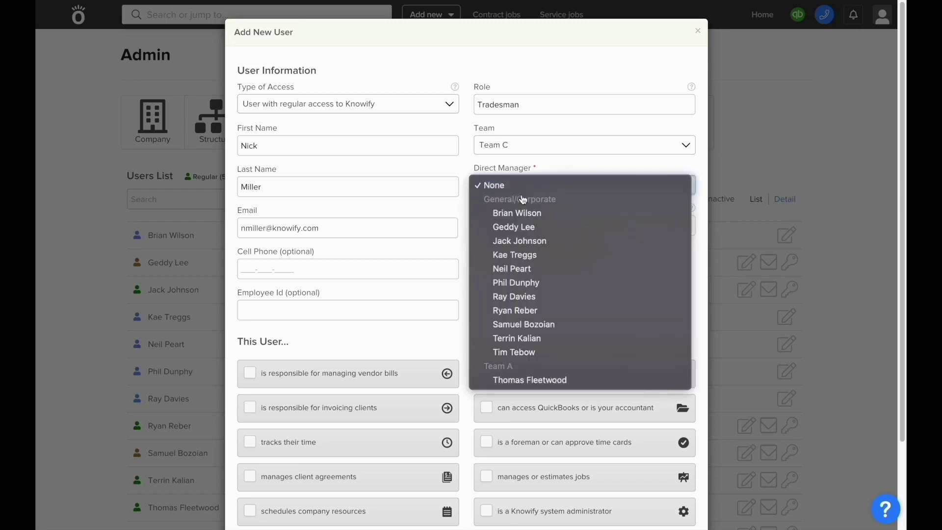
click(570, 338)
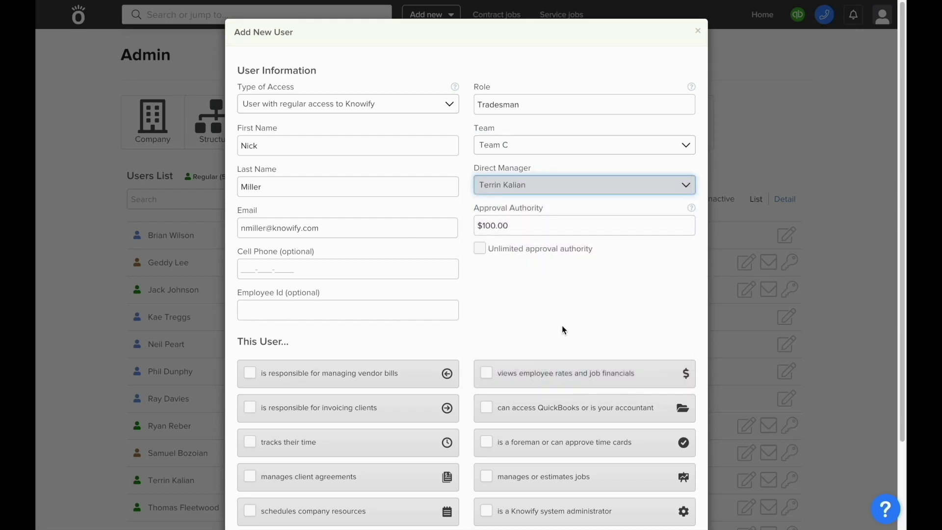
scroll(562, 325, down, 3)
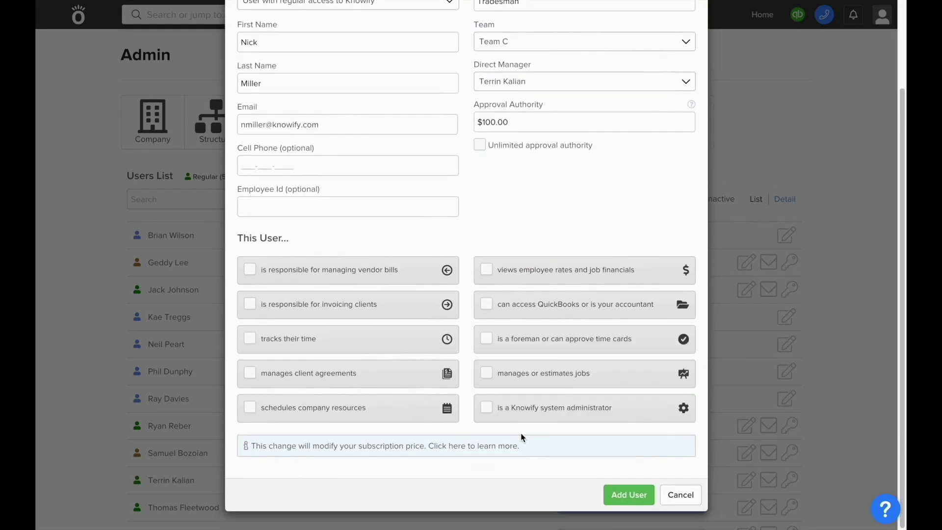
Step: Tick every responsibility: bills, invoicing, time tracking, agreements, scheduling, QuickBooks, time cards, system administrator
click(377, 270)
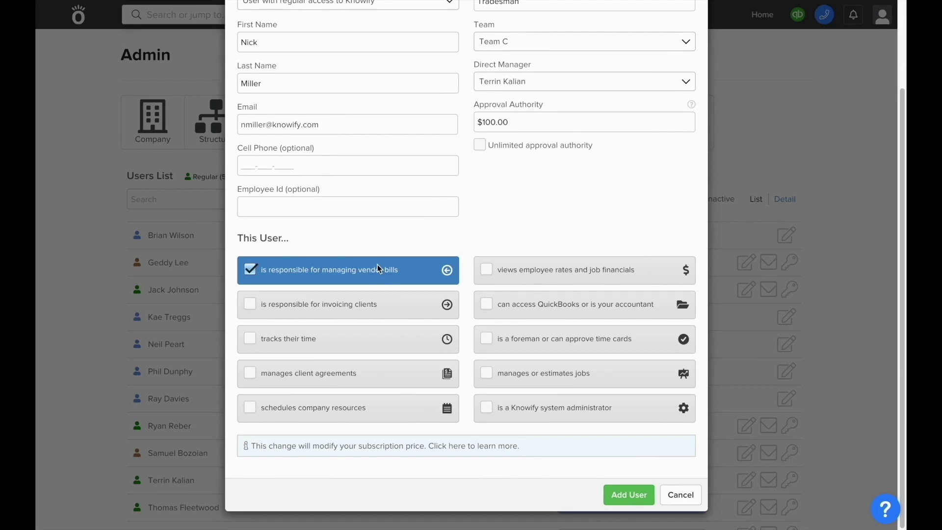
click(392, 307)
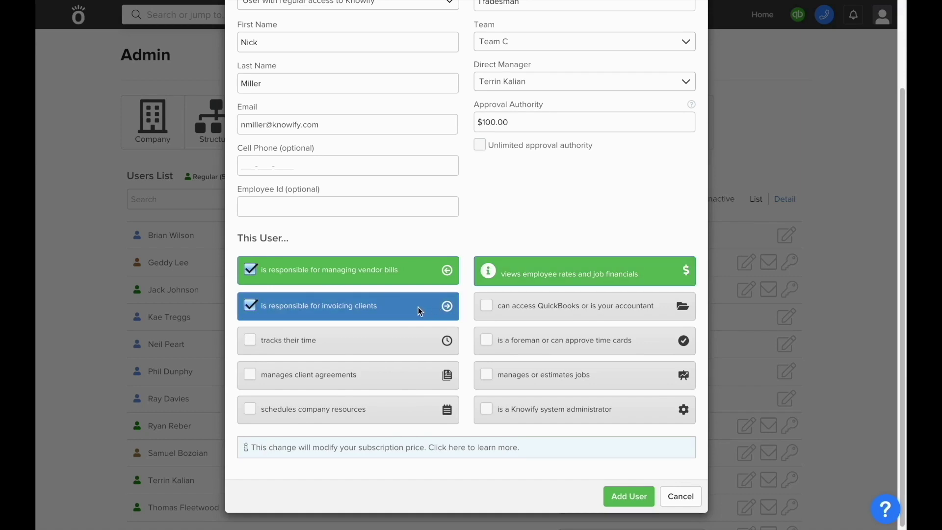
click(435, 339)
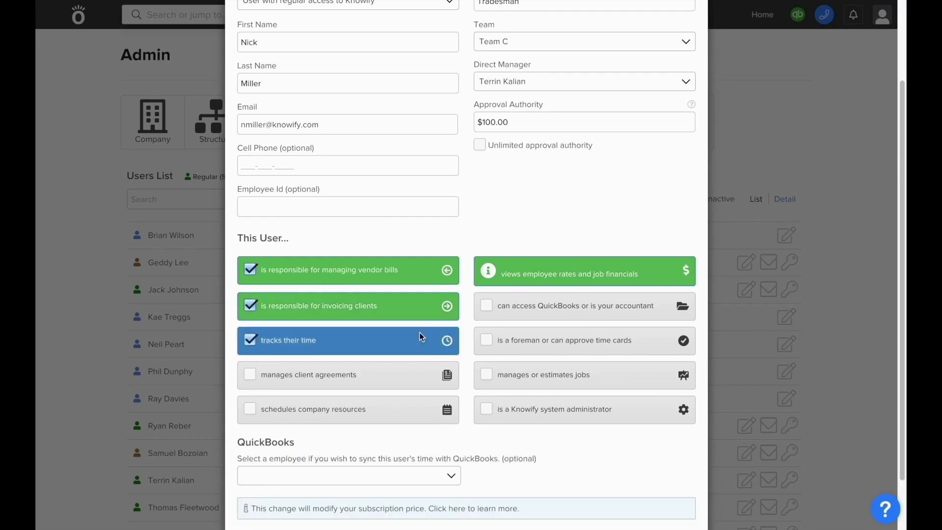
click(419, 375)
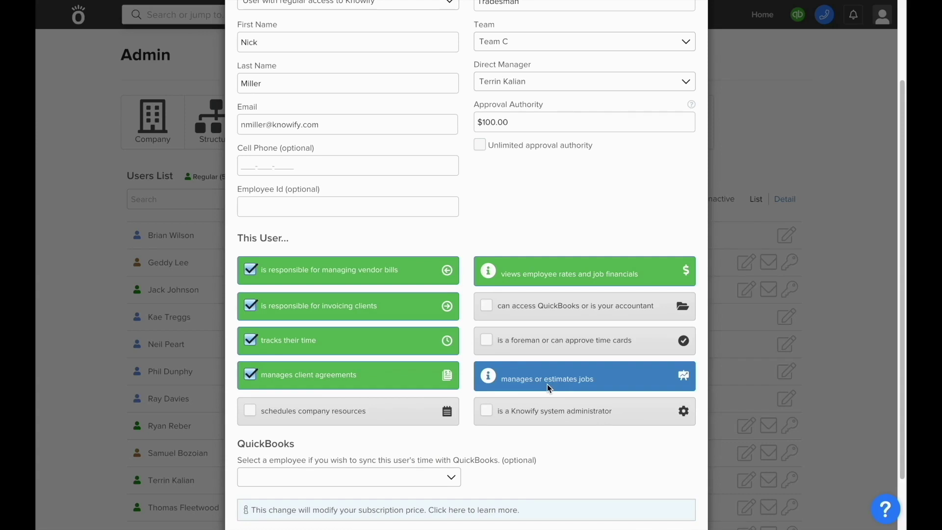
click(394, 416)
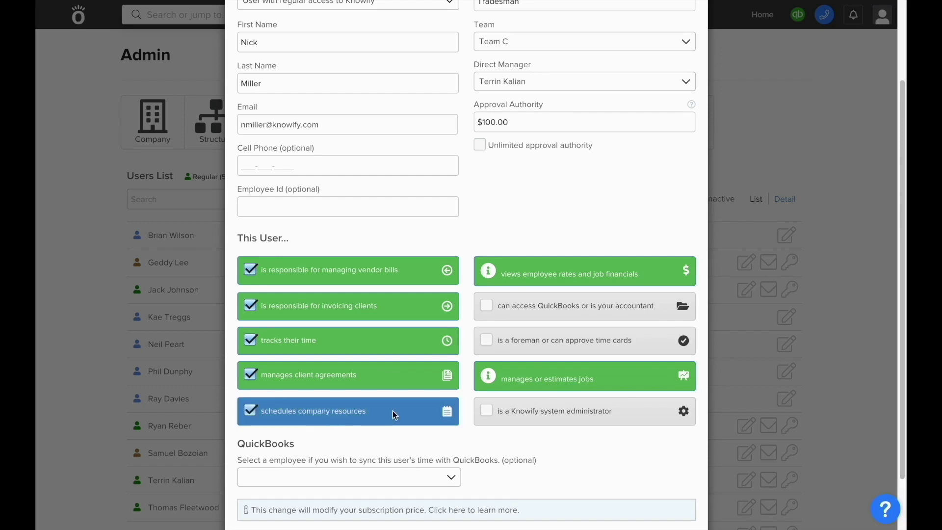
click(505, 318)
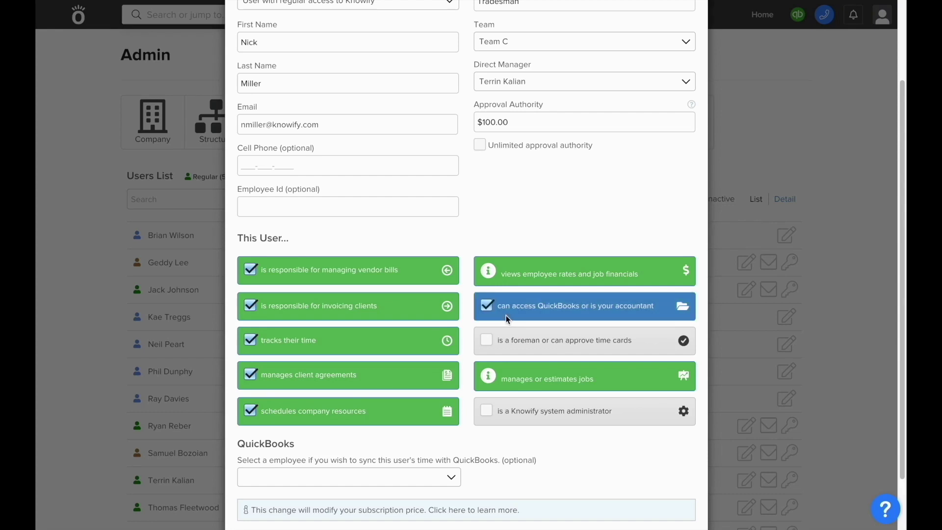
click(505, 346)
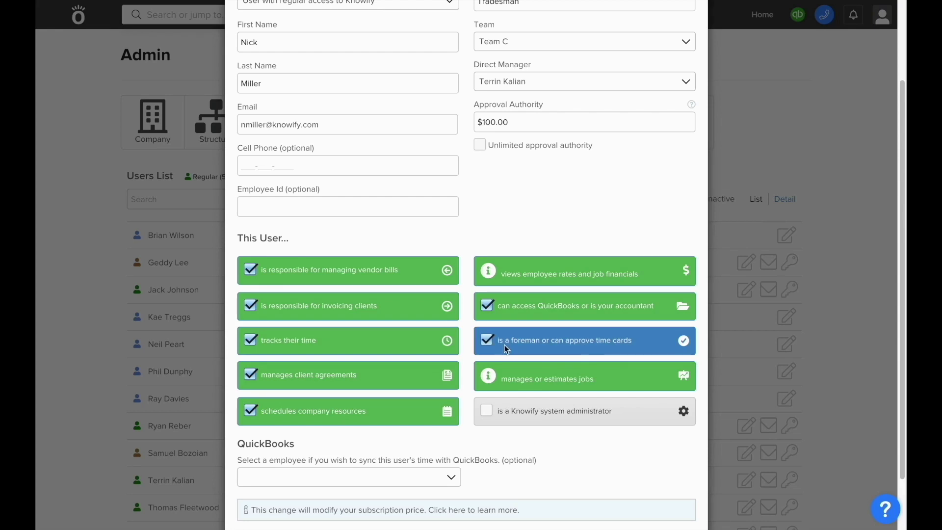
click(513, 421)
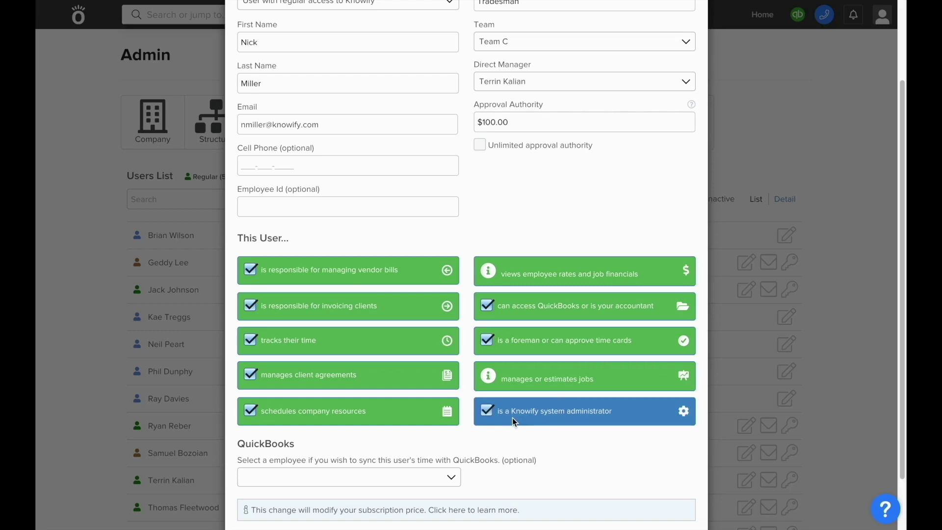
scroll(512, 417, down, 2)
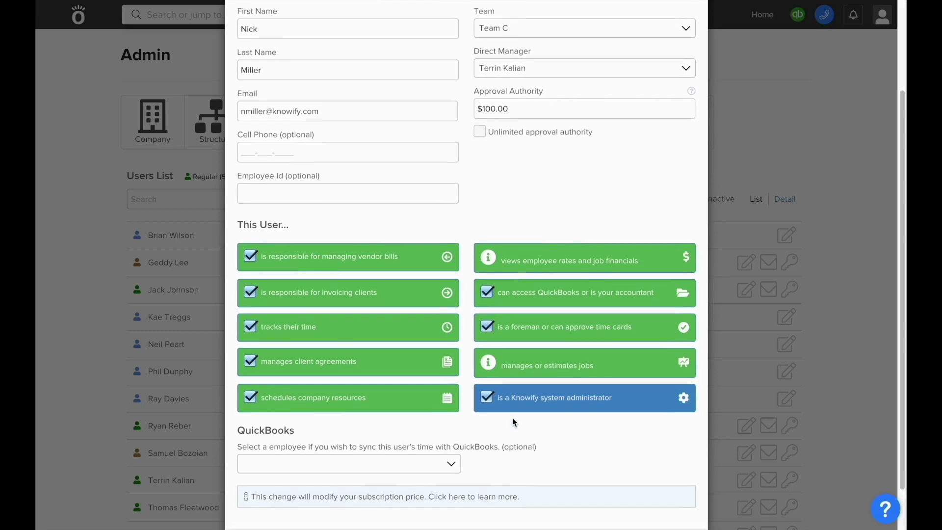
Step: Leave the QuickBooks employee link blank and create the user
click(417, 419)
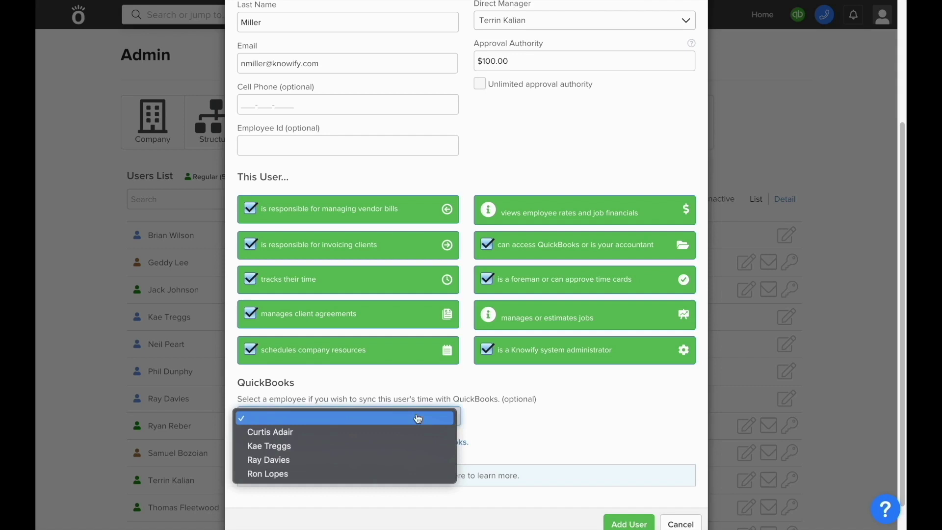
click(417, 418)
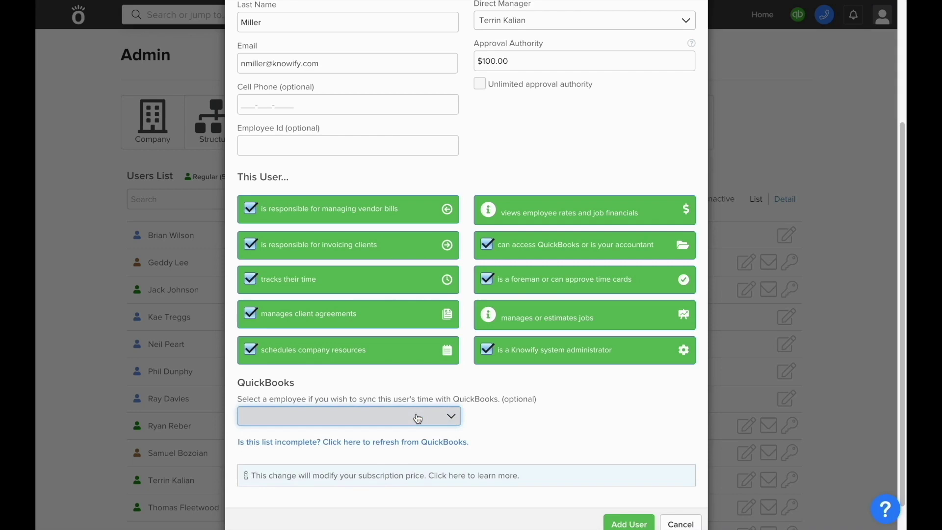
scroll(418, 419, down, 1)
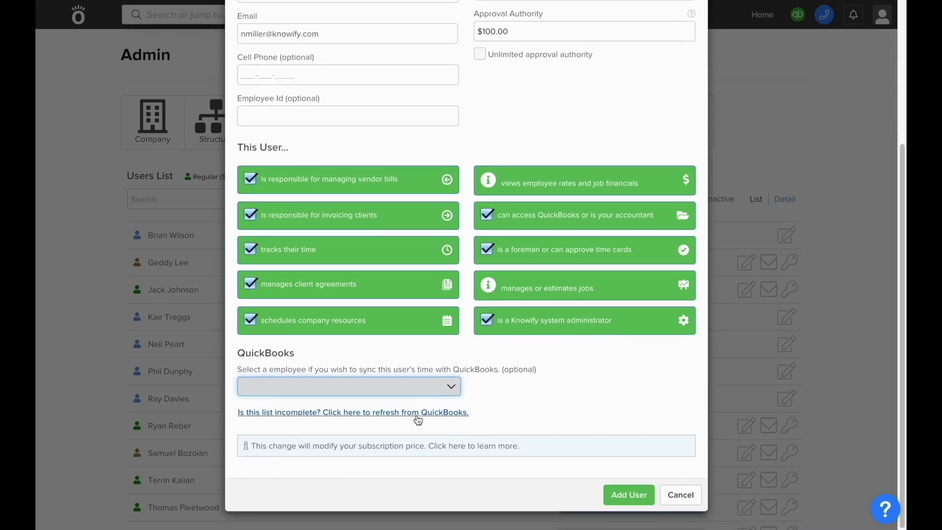
click(629, 494)
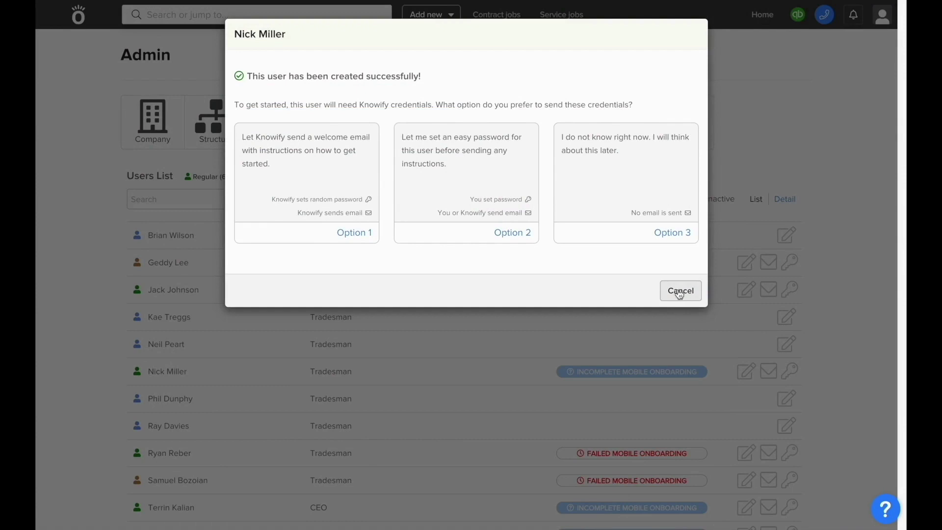
Step: Choose Option 3 to decide on login credentials later
click(664, 208)
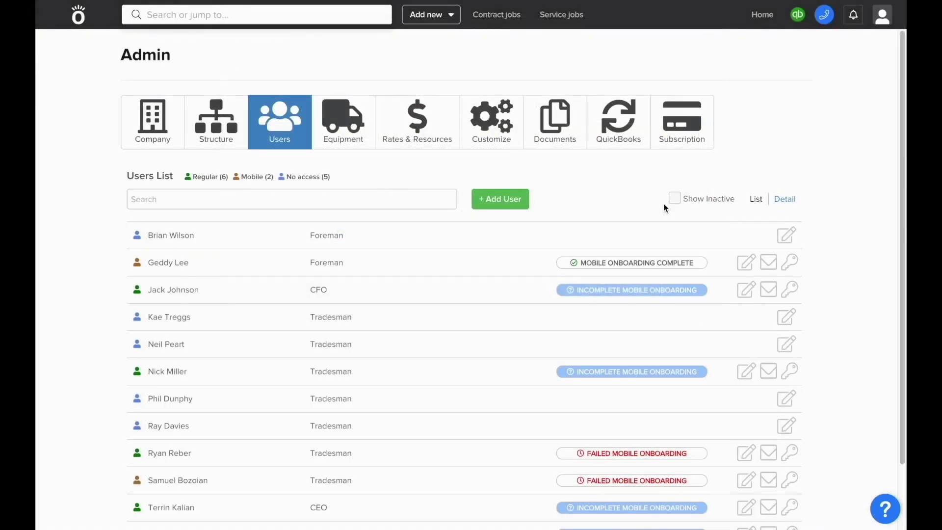
click(744, 291)
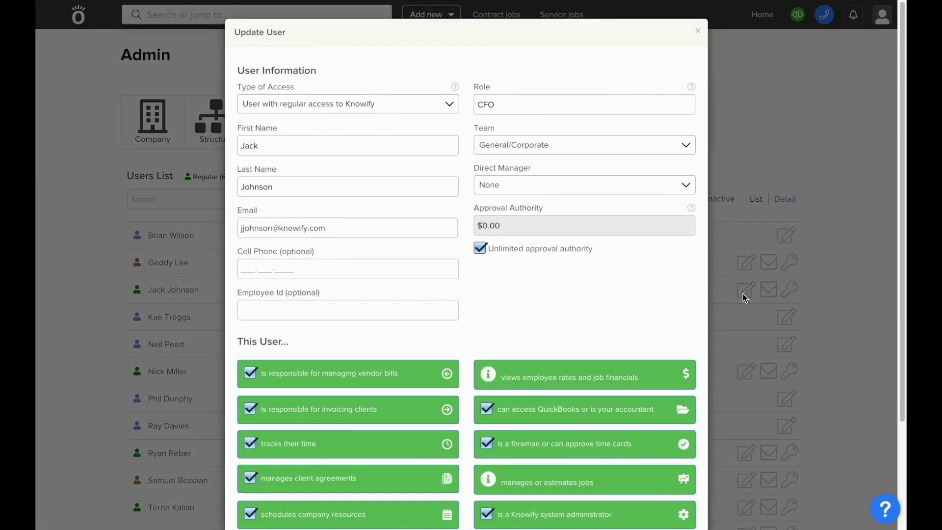
scroll(633, 294, down, 3)
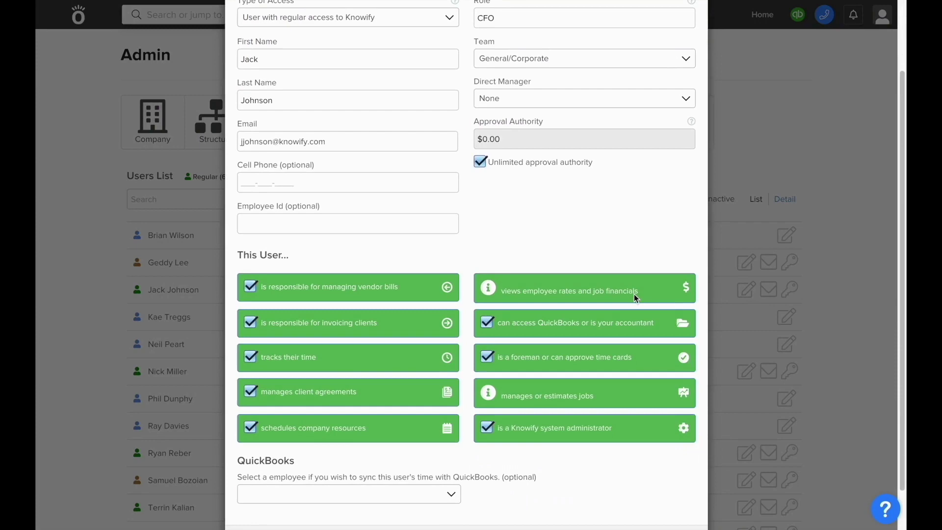
scroll(634, 294, up, 3)
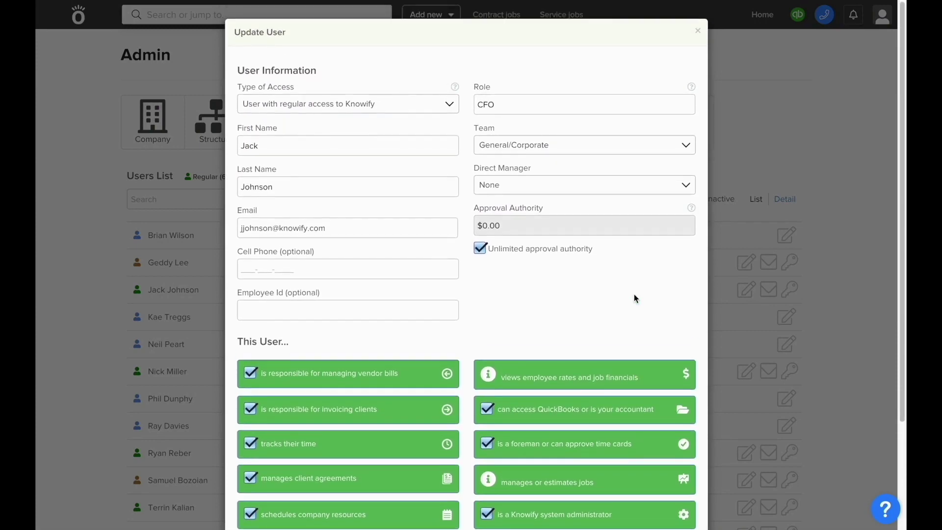
click(698, 32)
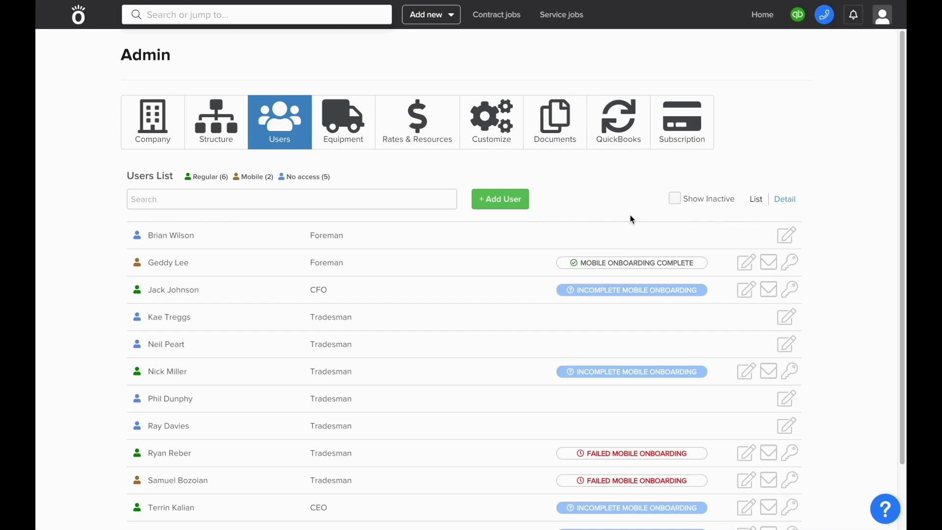
click(505, 293)
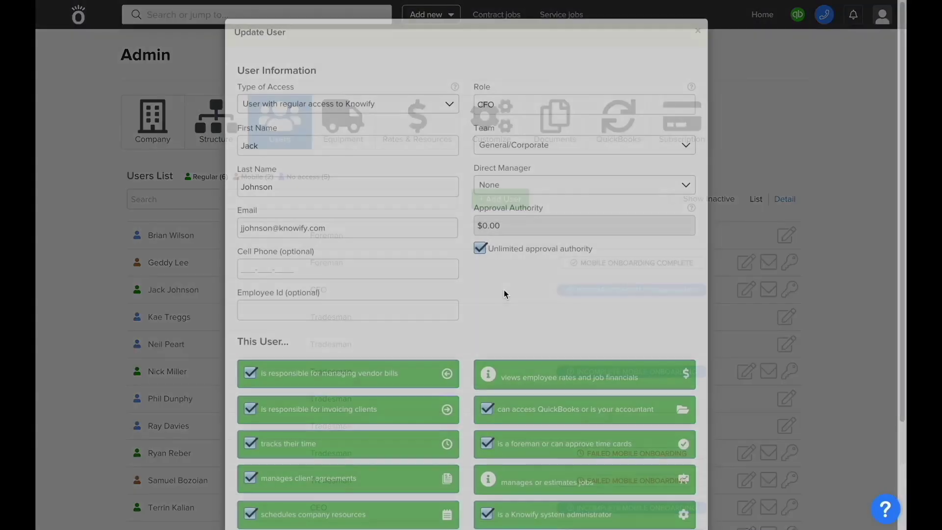
scroll(504, 293, down, 3)
scroll(504, 294, down, 2)
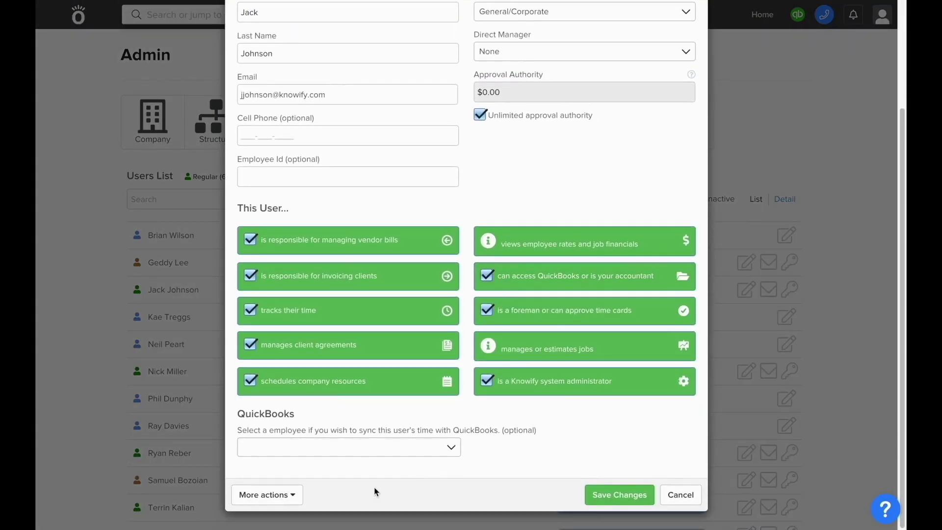
click(266, 494)
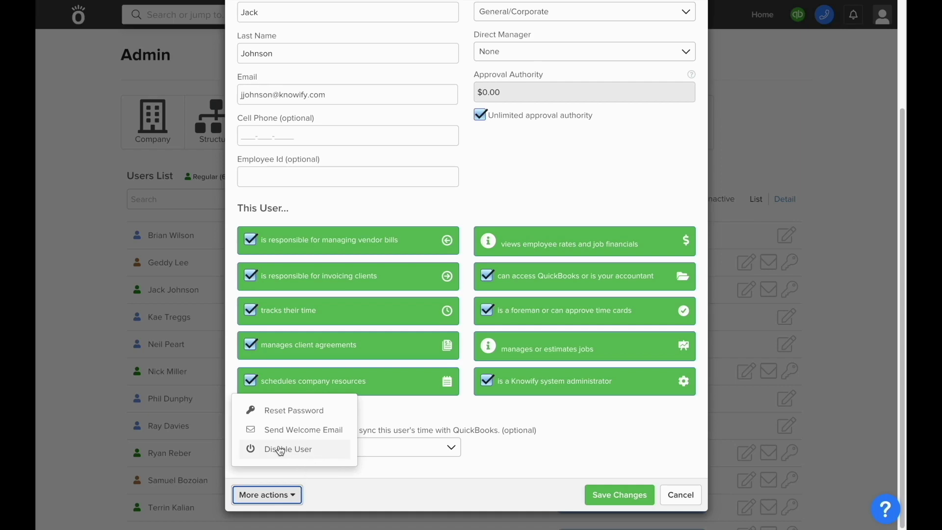
click(390, 471)
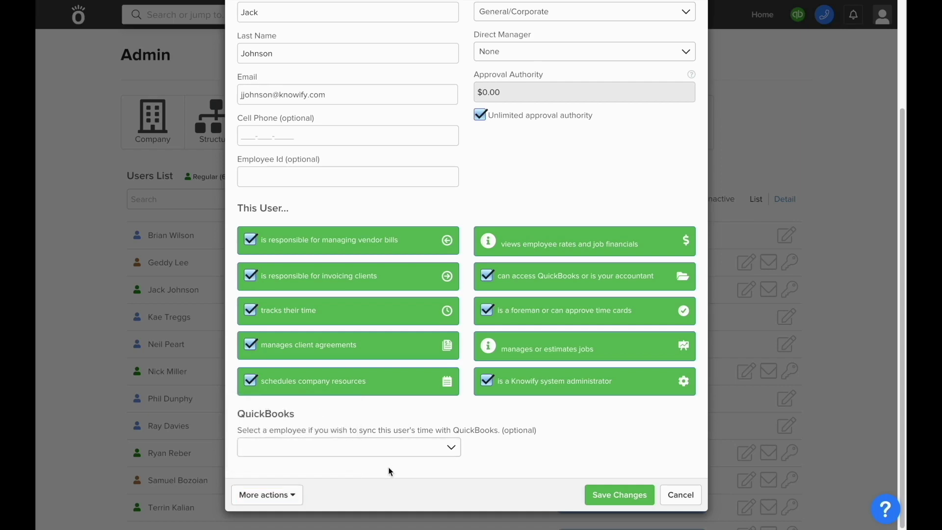
key(Escape)
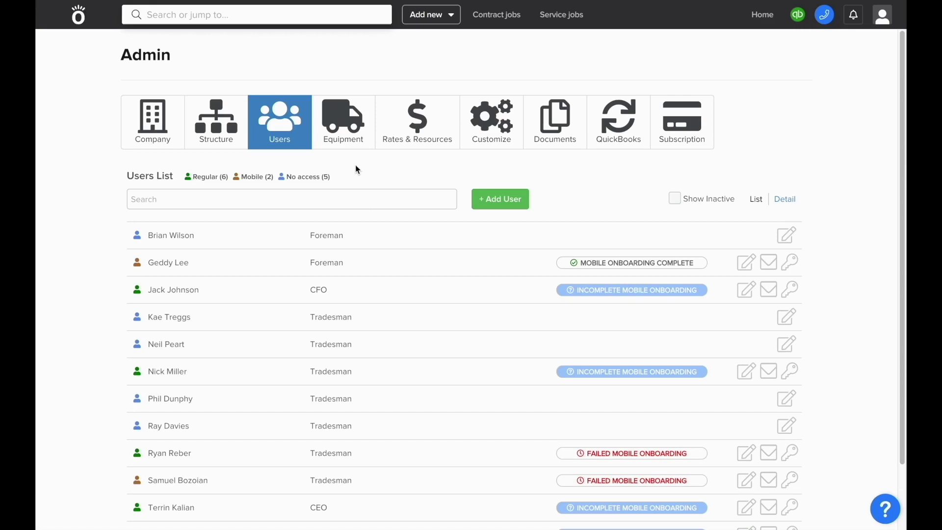
Step: Add equipment 'Excavator' with role Excavator in department Team A and save it
click(353, 142)
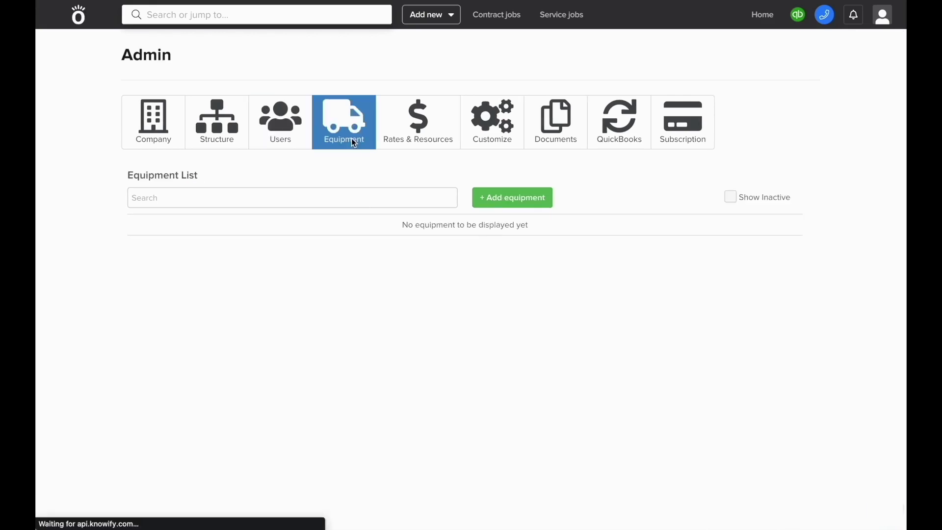
click(490, 199)
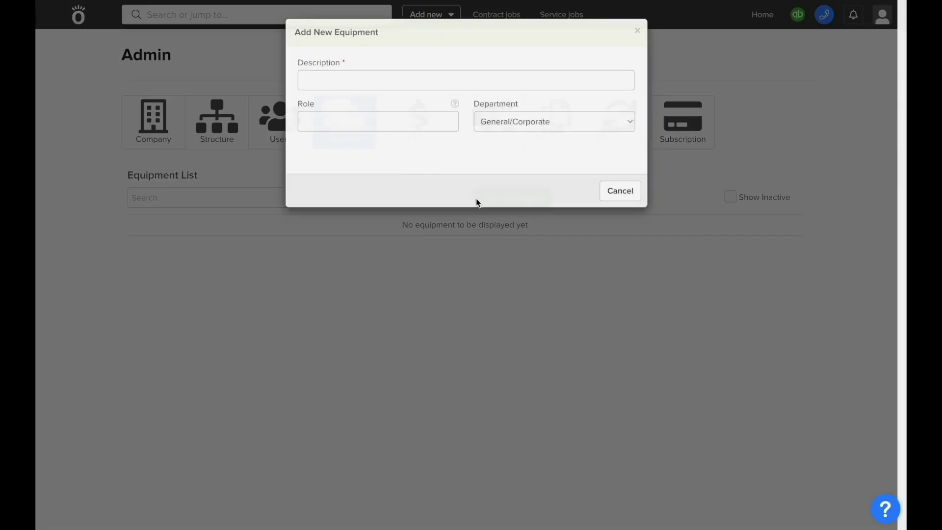
click(358, 84)
text(Excavator)
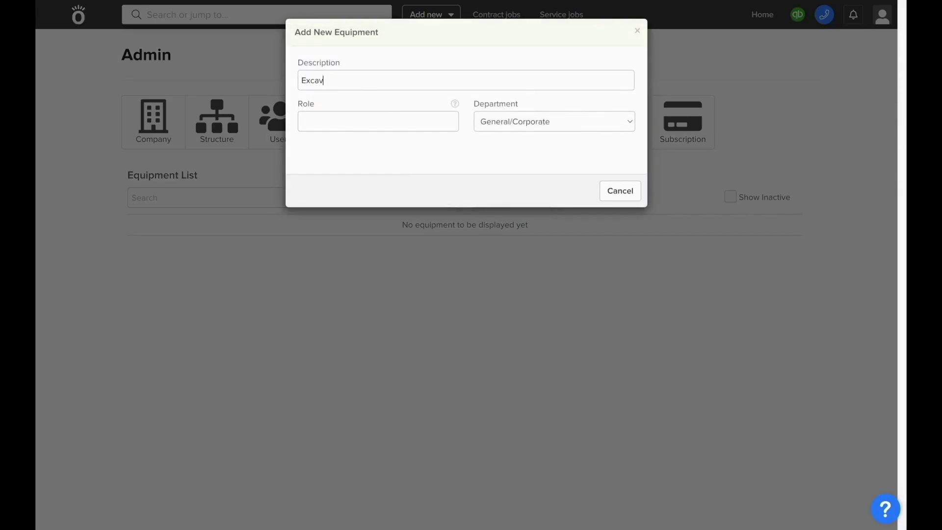
key(Tab)
text(Excavator)
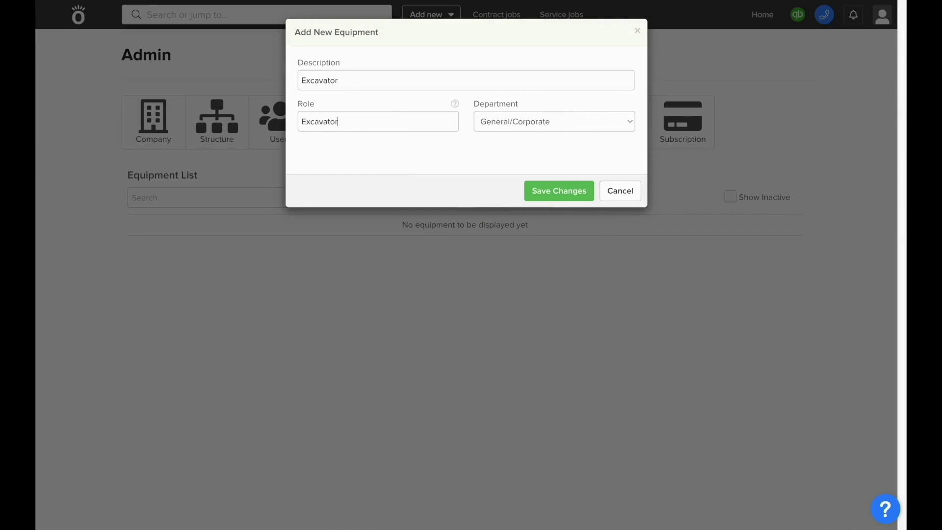
click(492, 128)
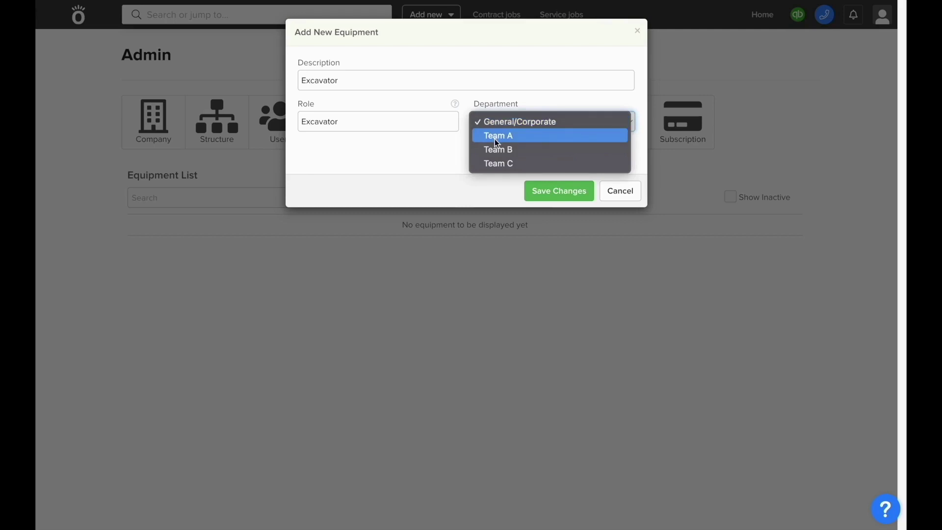
click(495, 138)
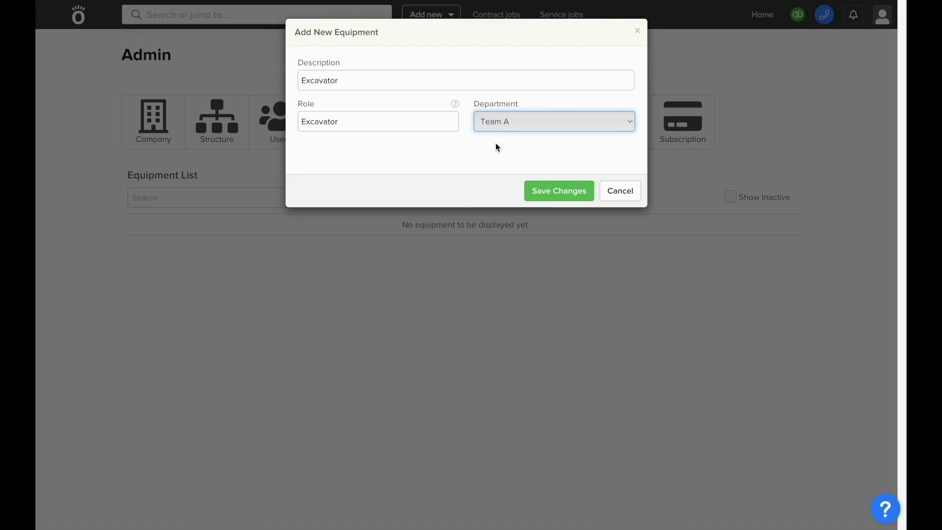
click(550, 193)
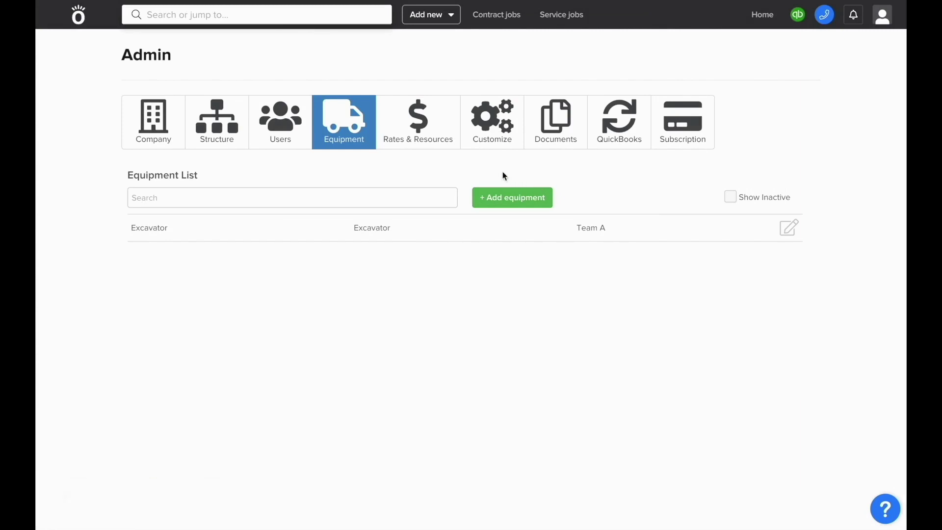
click(448, 142)
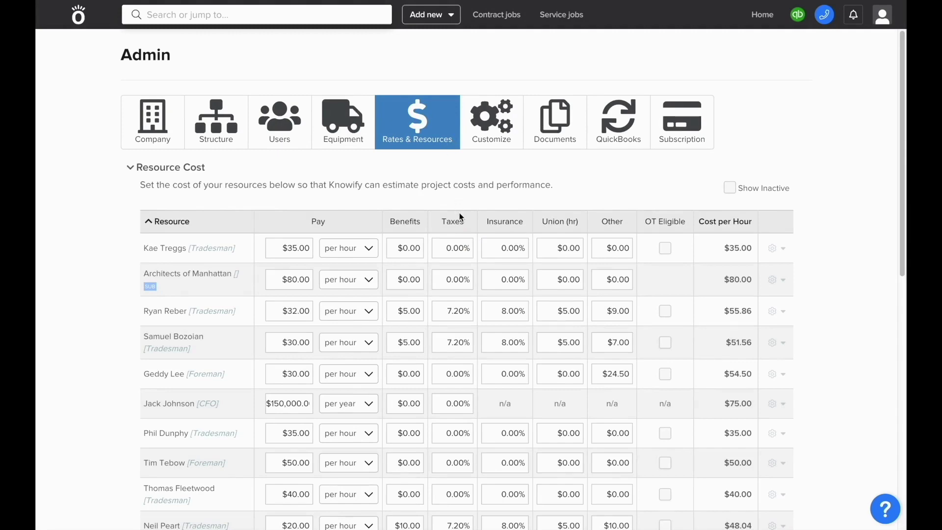
scroll(459, 213, down, 5)
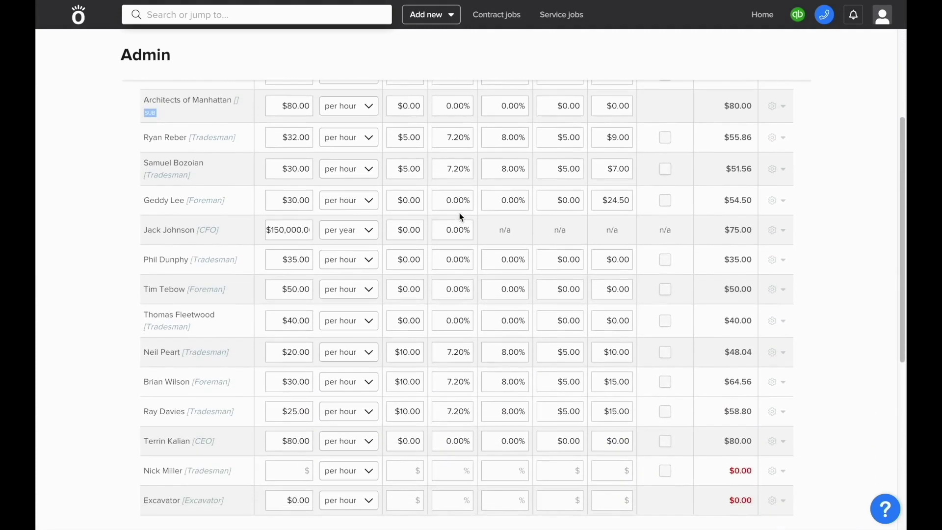
scroll(459, 213, down, 4)
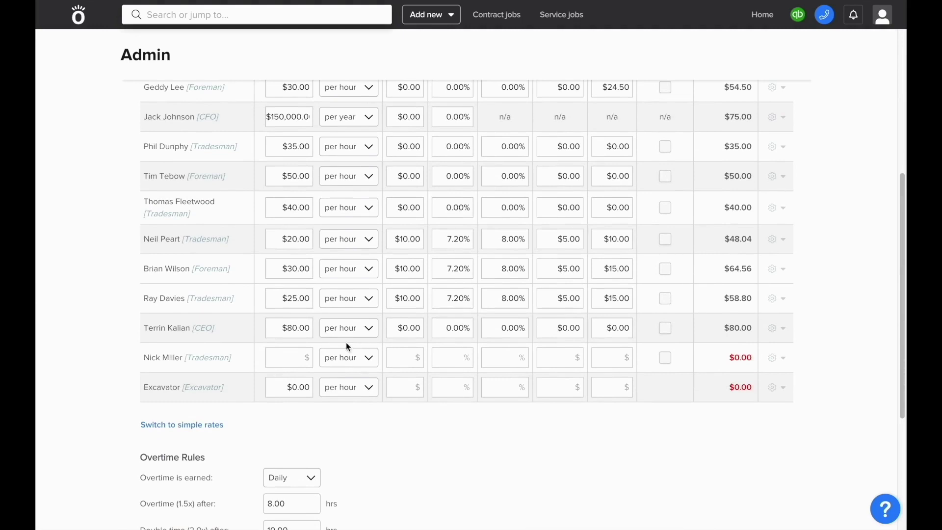
click(294, 357)
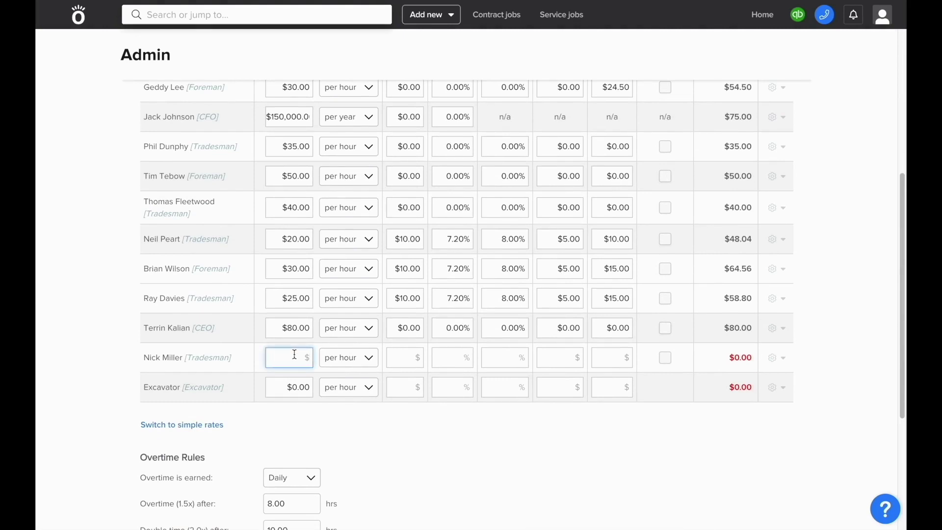
text(35)
click(403, 359)
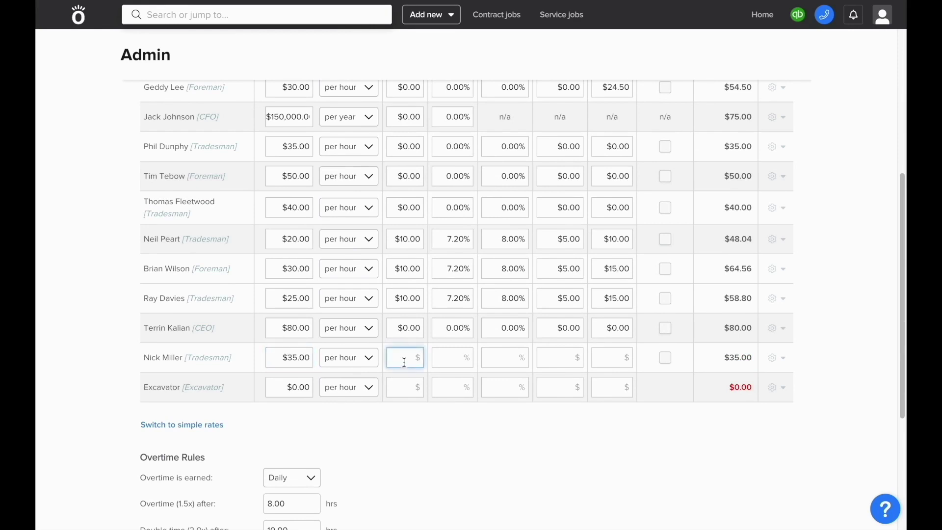
scroll(405, 361, up, 3)
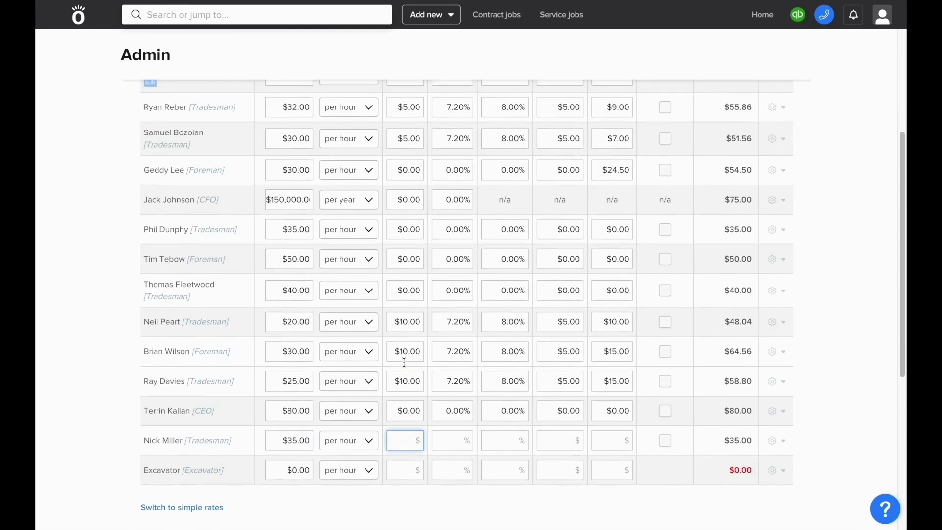
text(5)
click(465, 438)
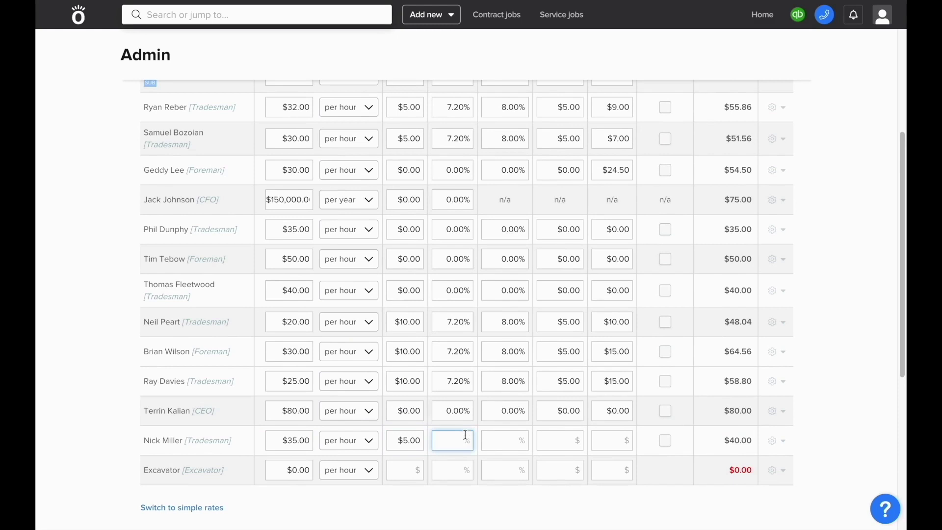
text(7.2)
click(512, 439)
text(8)
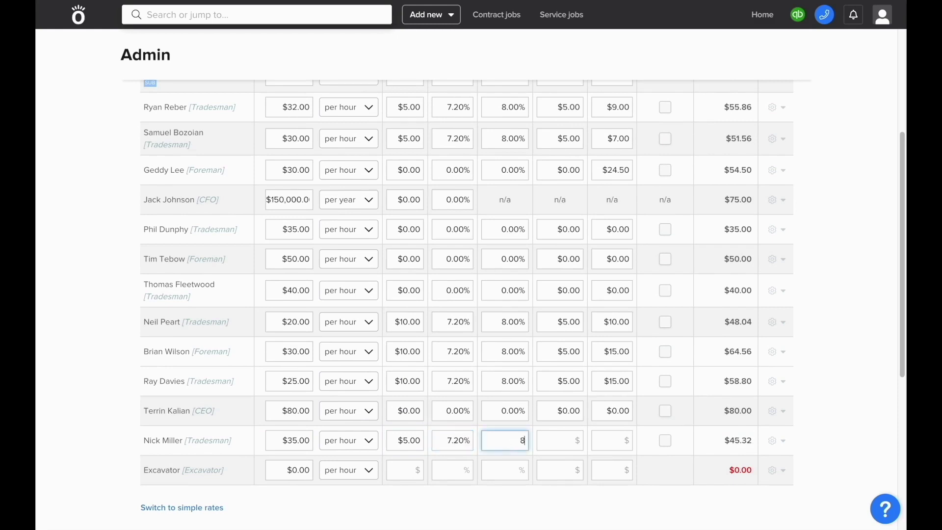
click(560, 439)
text(10)
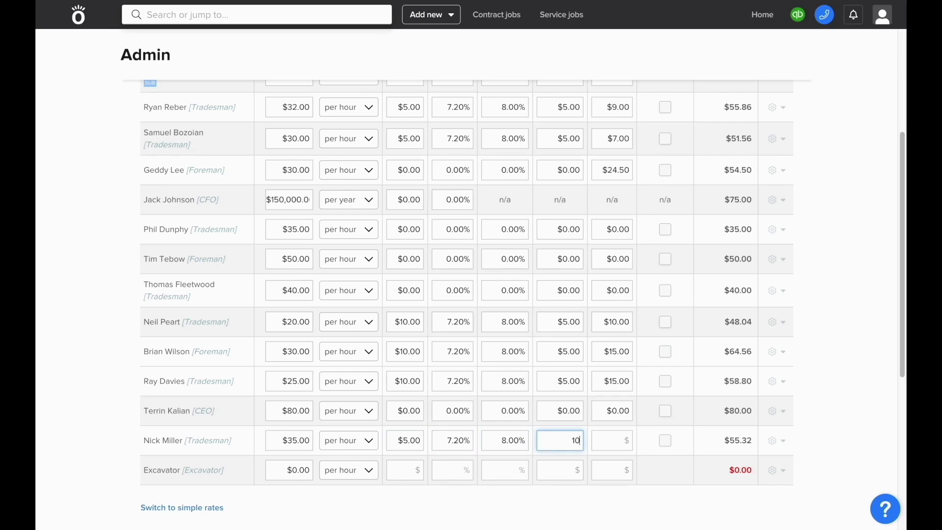
key(Tab)
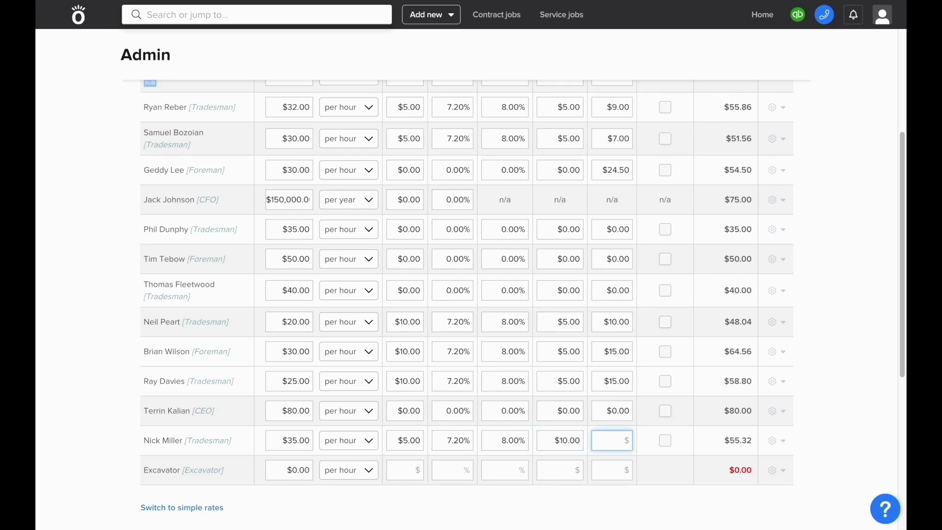
text(7.66)
click(564, 498)
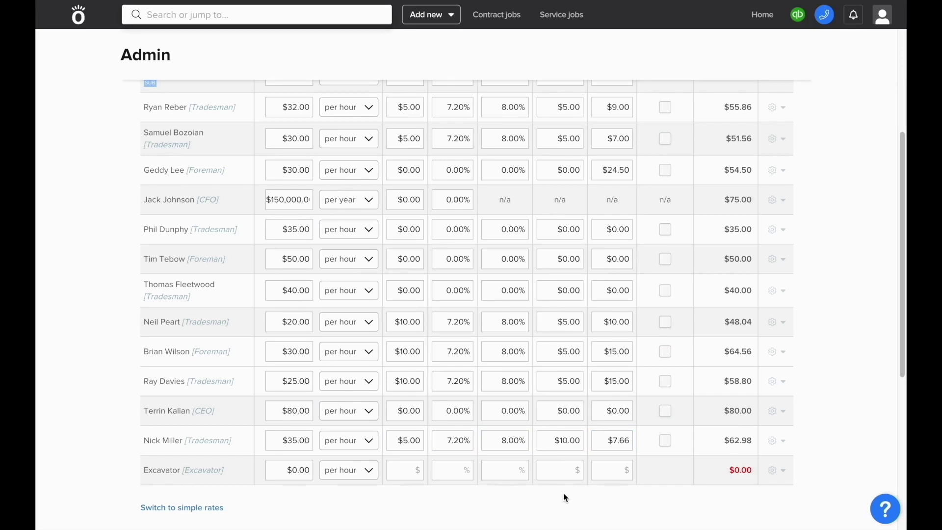
Step: Give the Excavator a $100 hourly pay rate
click(308, 473)
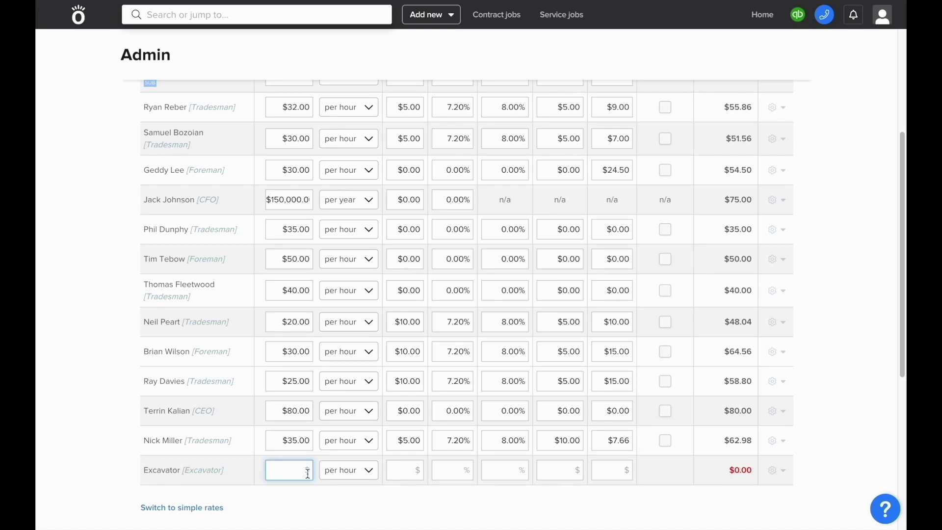
text(100)
scroll(307, 465, down, 1)
scroll(307, 464, down, 1)
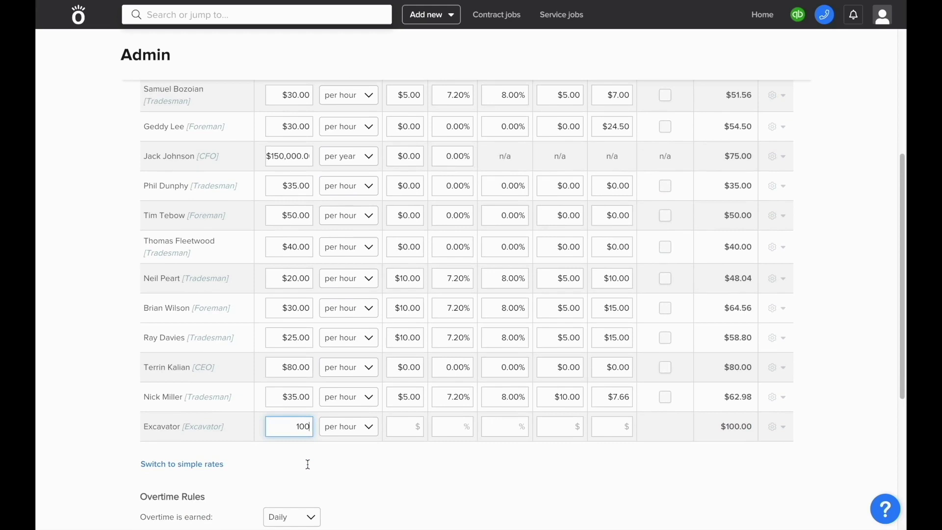
scroll(307, 464, down, 2)
scroll(307, 463, down, 2)
scroll(306, 463, down, 2)
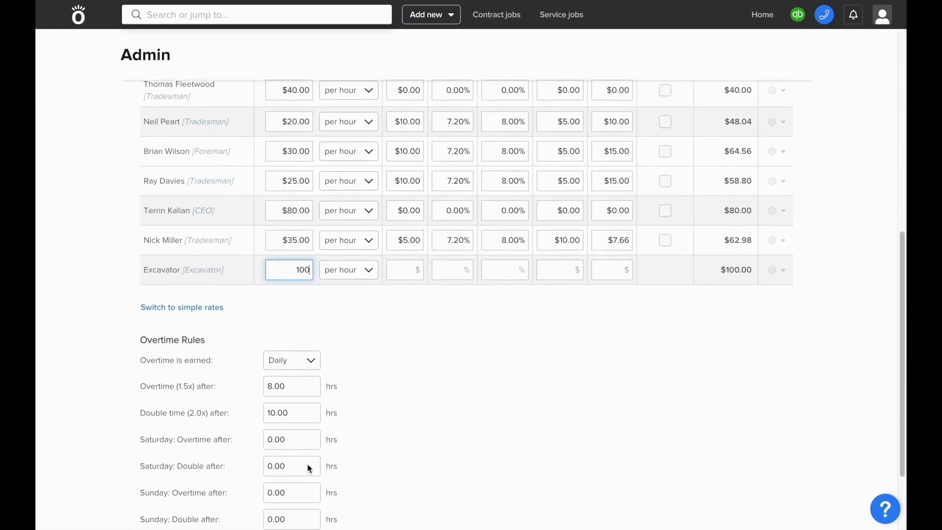
scroll(307, 464, down, 1)
scroll(307, 464, down, 1)
scroll(306, 463, down, 1)
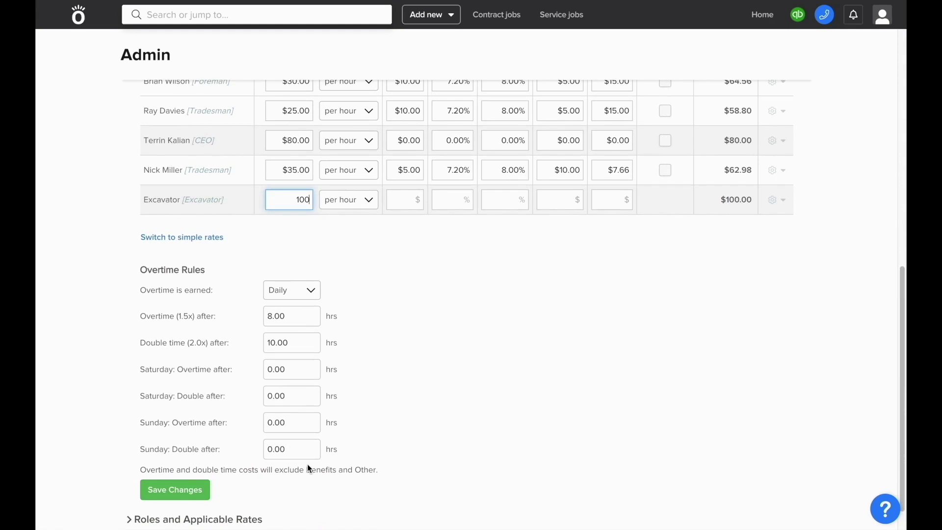
Step: Keep overtime earned Daily, save the resource costs, and expand Roles and Applicable Rates
click(301, 290)
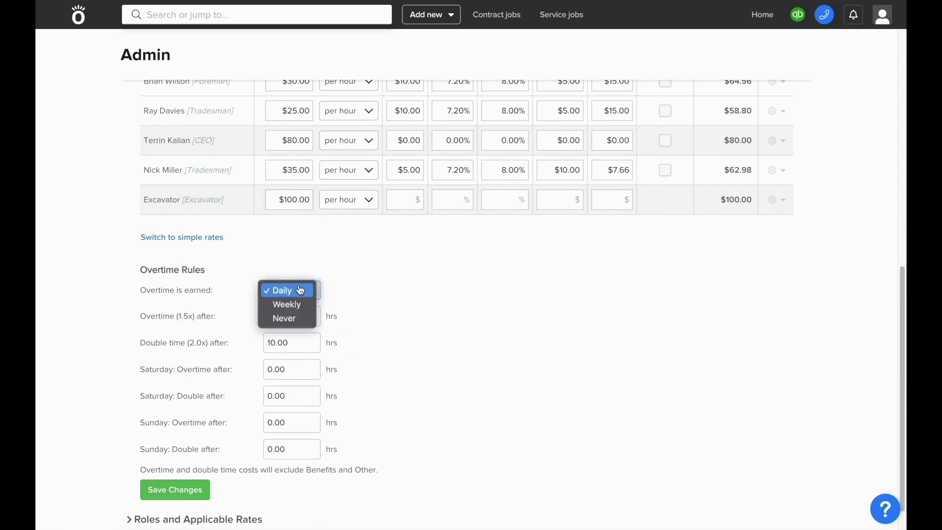
click(363, 296)
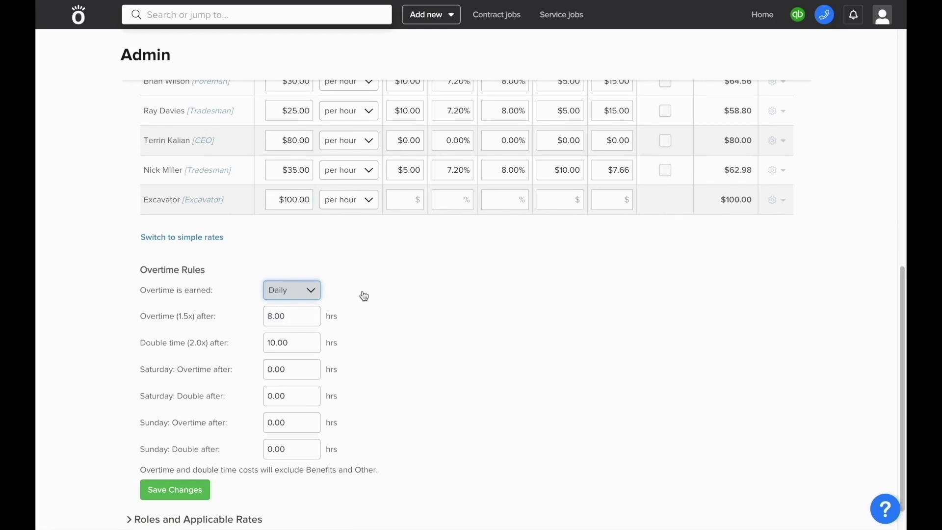
click(185, 492)
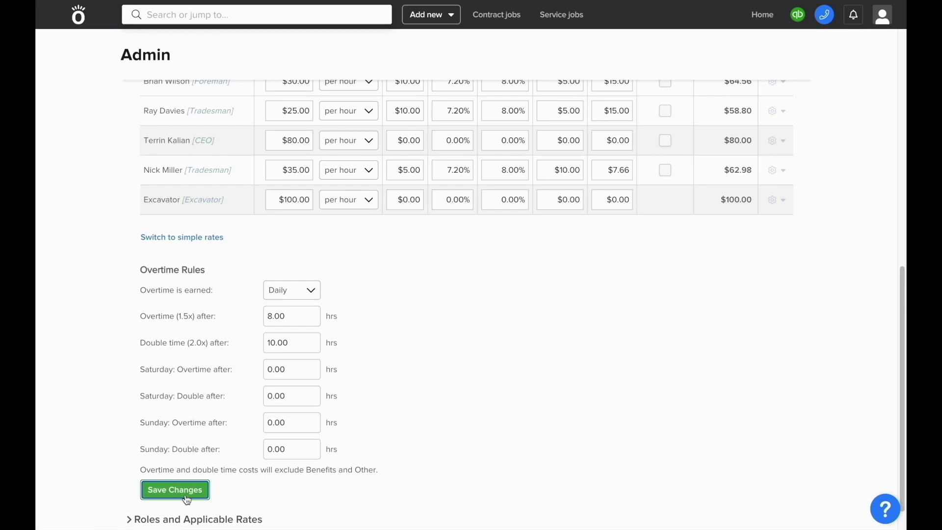
scroll(185, 497, down, 1)
click(186, 498)
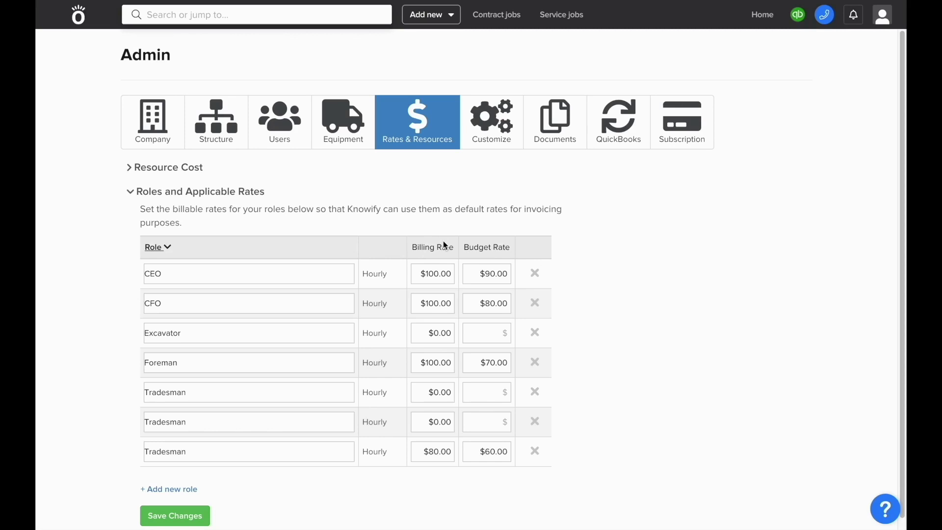
Step: Enter the Customize area of Admin to show the Features list
click(495, 131)
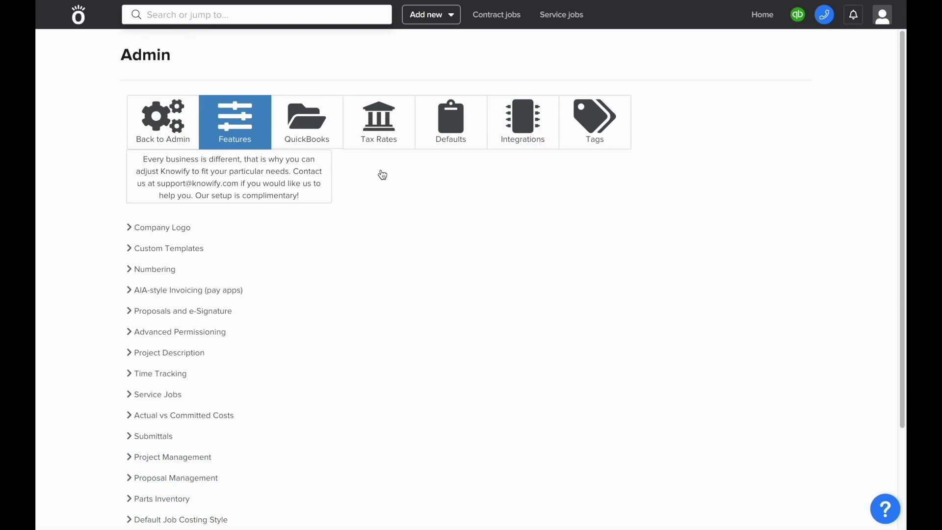
Step: Review Company Logo, Custom Templates and Numbering features, then expand AIA-style Invoicing
click(176, 228)
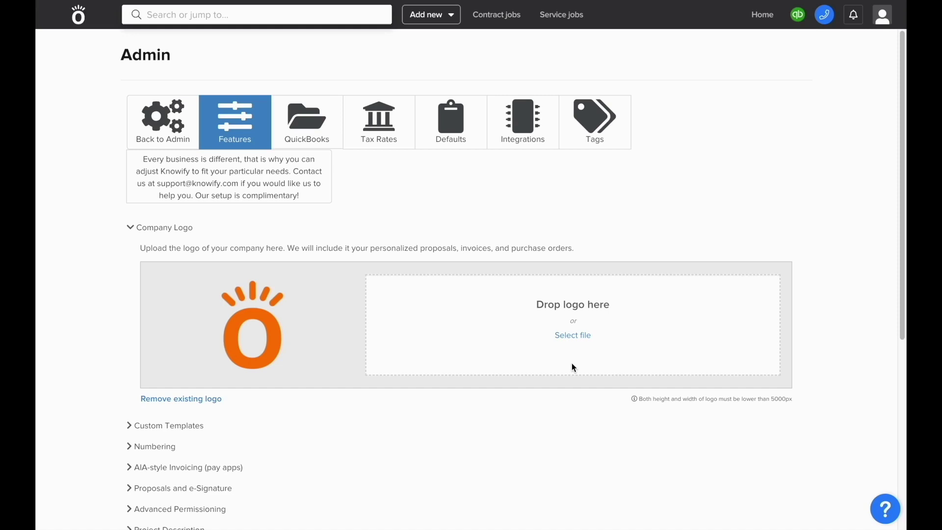
click(193, 230)
click(189, 251)
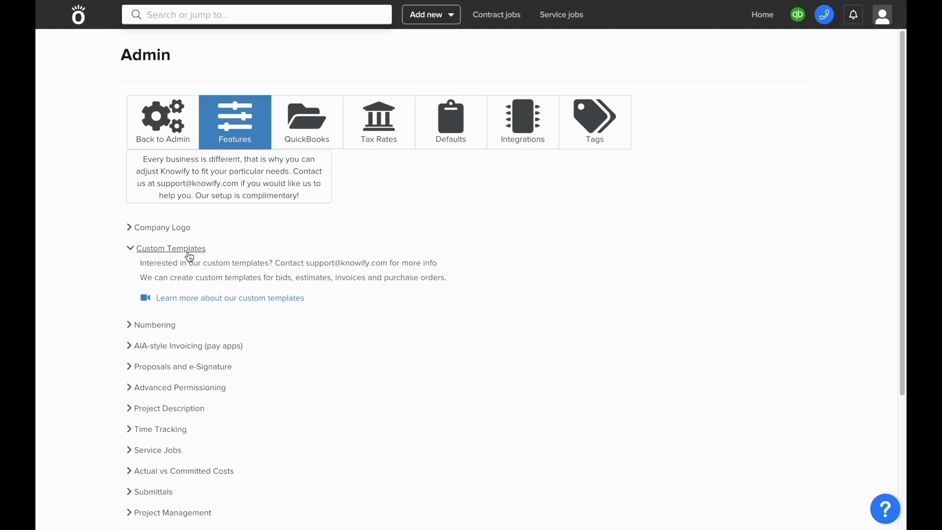
click(189, 254)
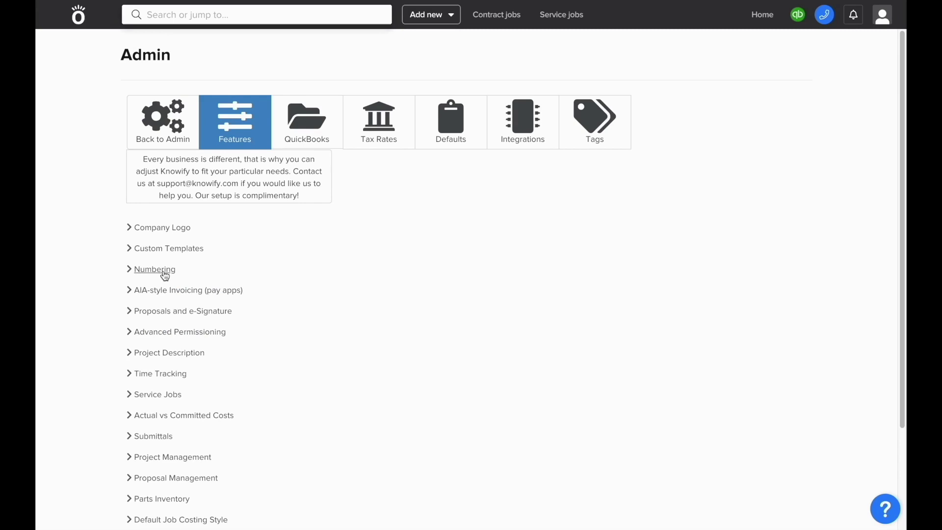
click(166, 274)
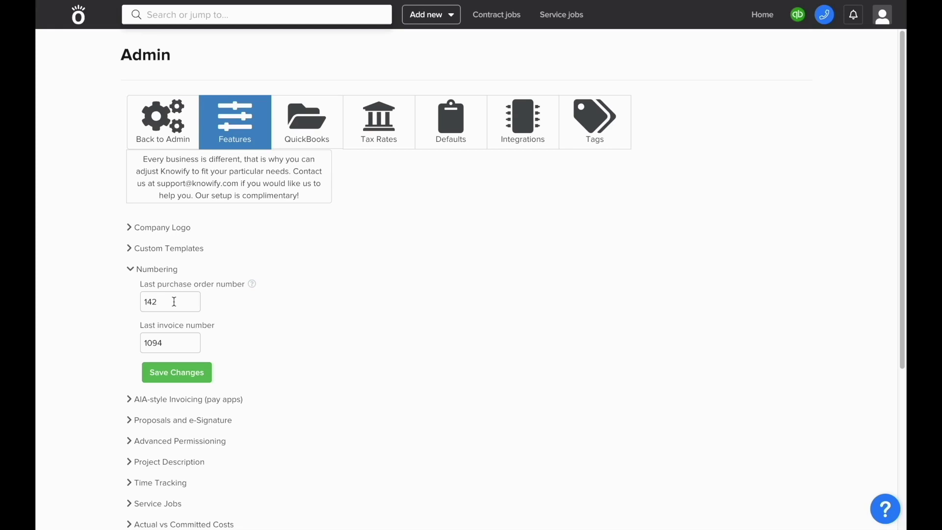
click(155, 269)
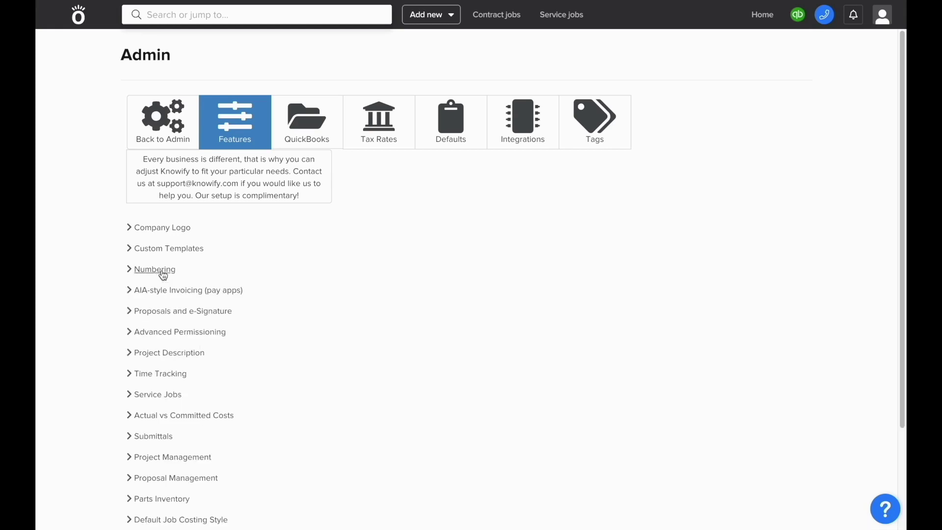
click(166, 289)
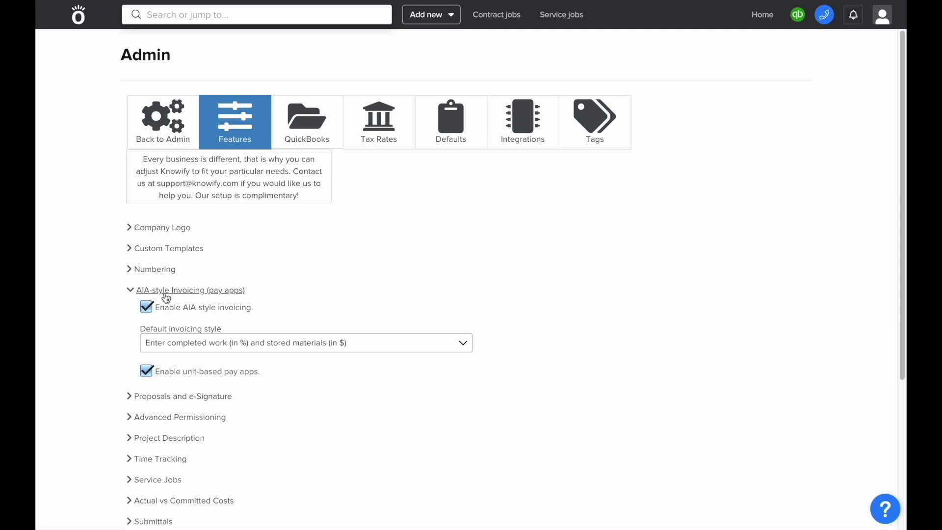
Step: Keep percentage-based as the default invoicing style and collapse AIA-style Invoicing
click(182, 342)
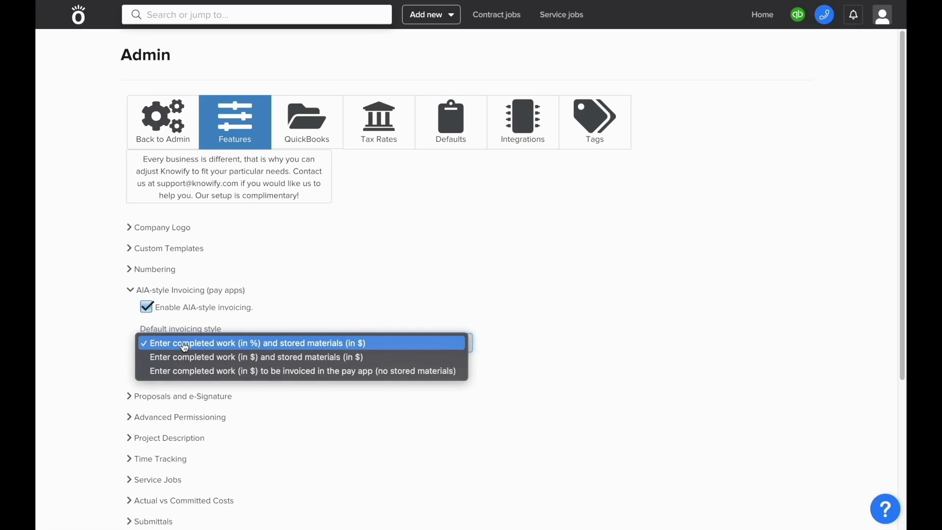
click(183, 345)
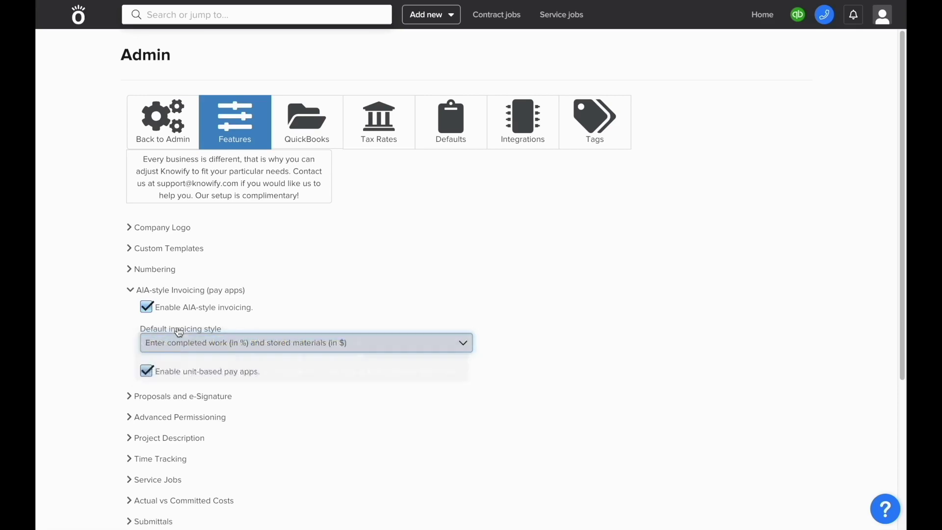
click(173, 289)
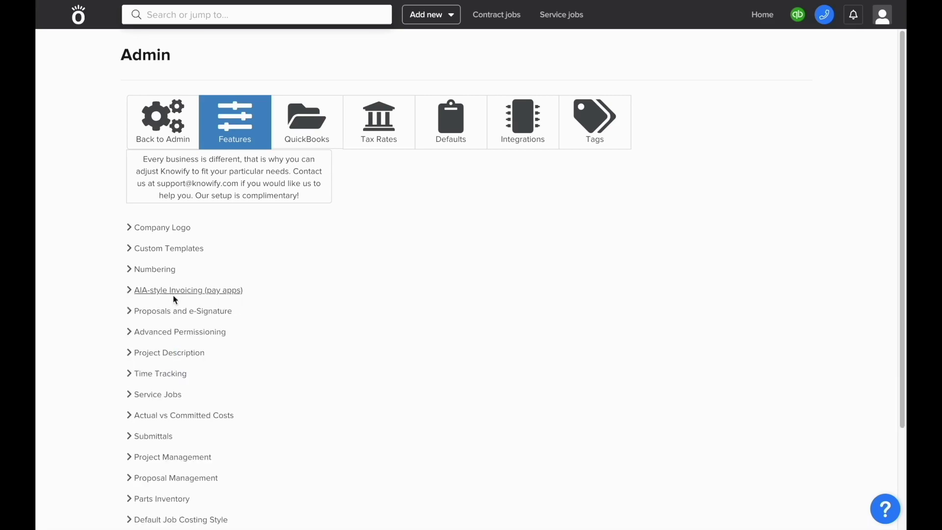
Step: Set the e-signature link text to "Click here to view proposal" and save the proposal settings
click(174, 311)
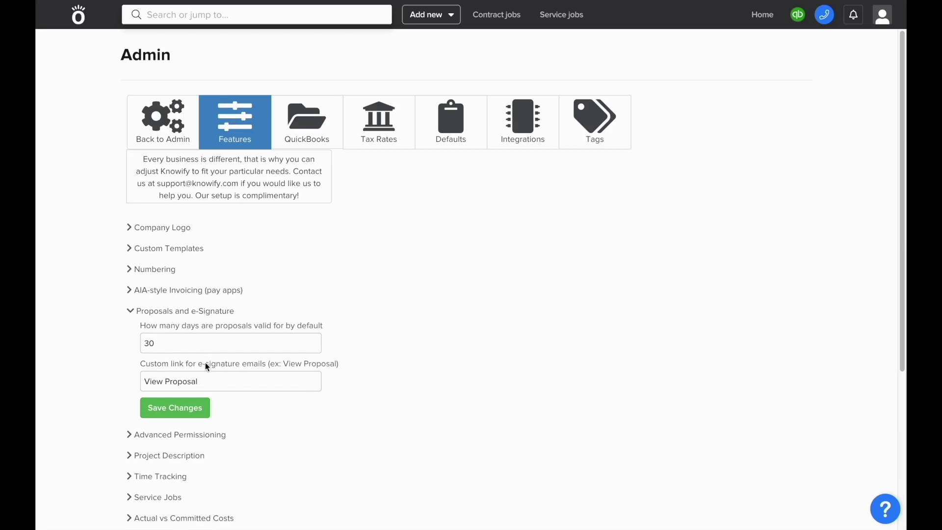
double_click(219, 382)
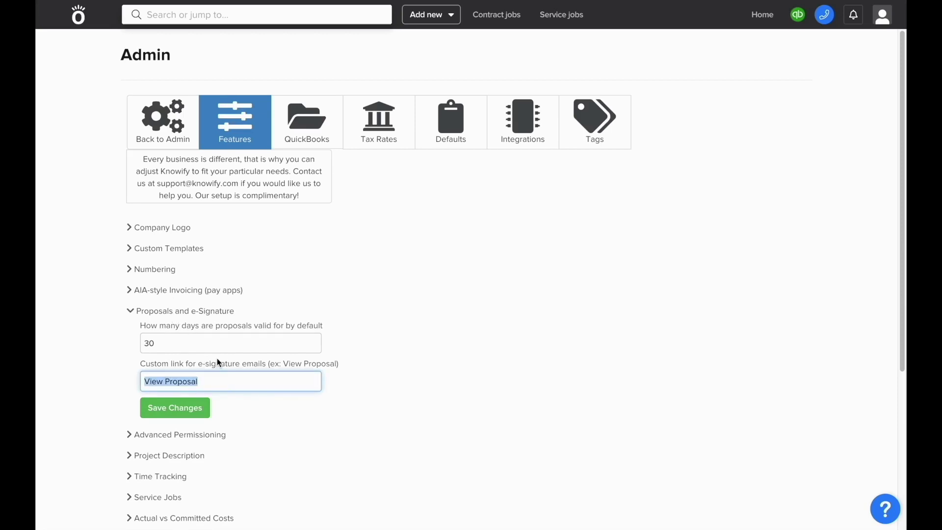
text(Click here t)
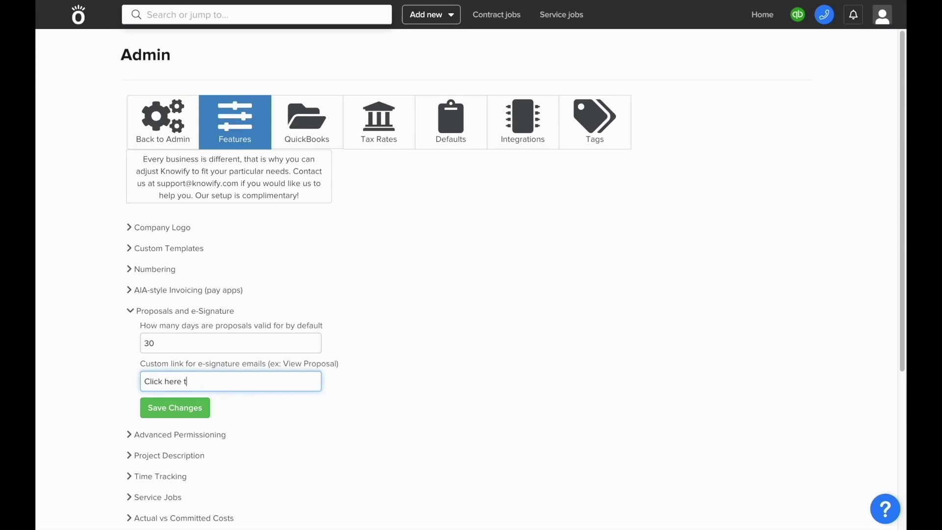
text(o view proposal)
click(193, 409)
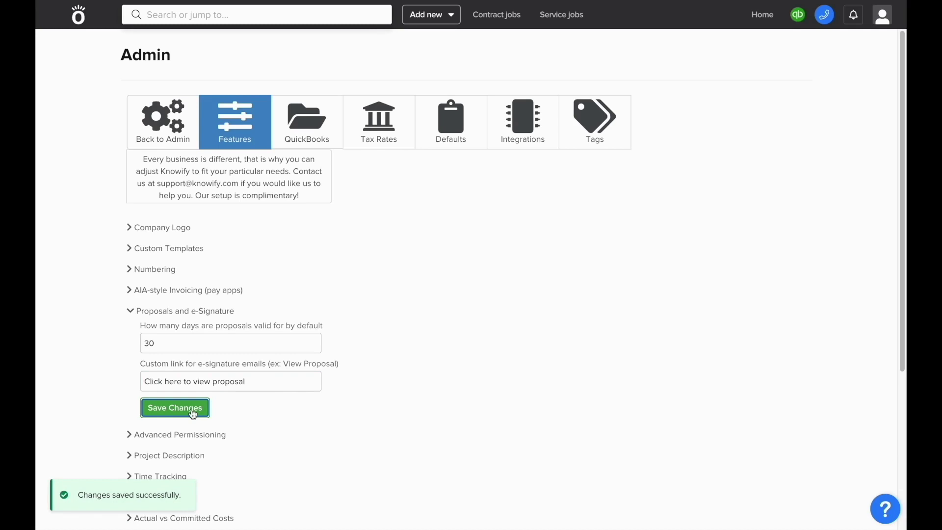
click(188, 310)
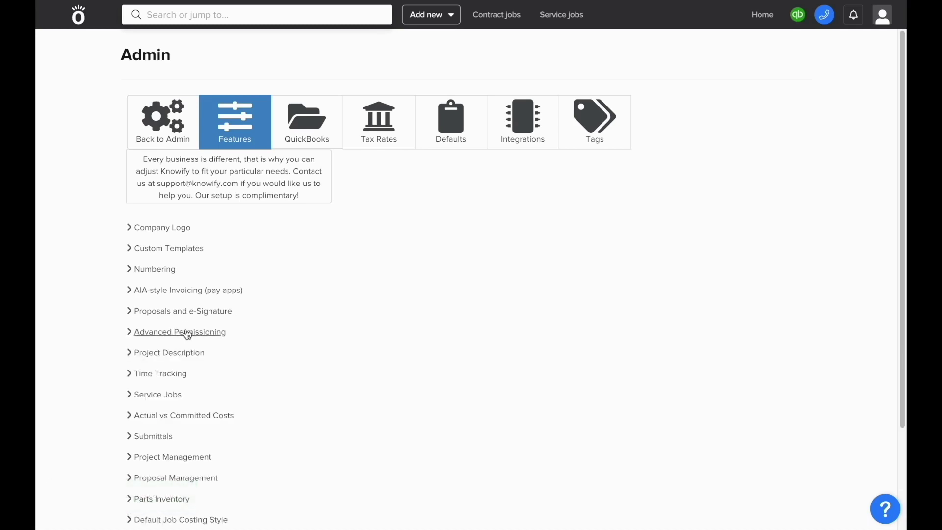
Step: Review the Advanced Permissioning and Project Description feature sections
click(187, 332)
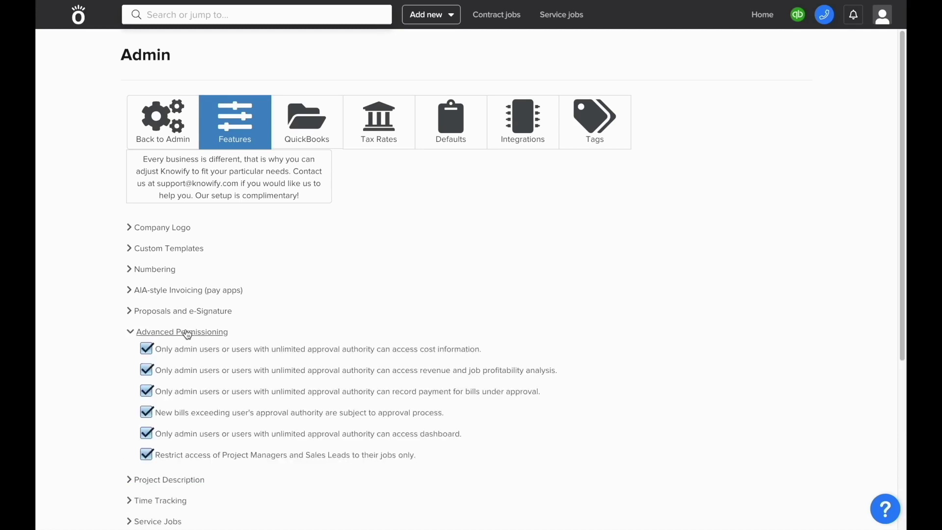
scroll(187, 332, down, 4)
scroll(187, 333, down, 1)
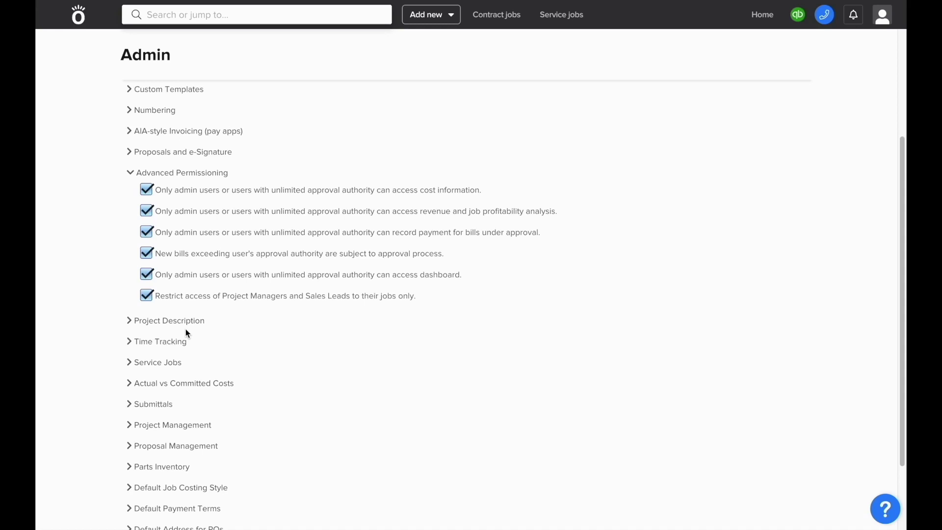
click(210, 172)
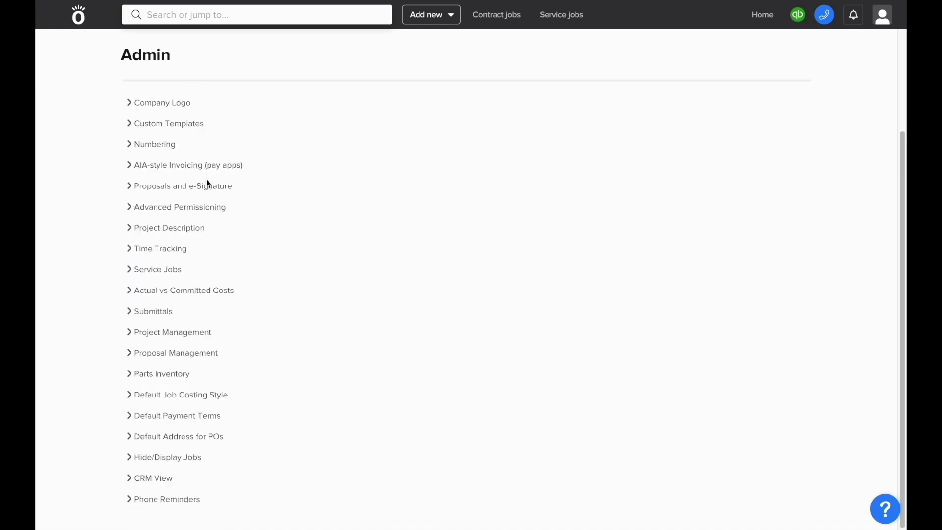
click(176, 228)
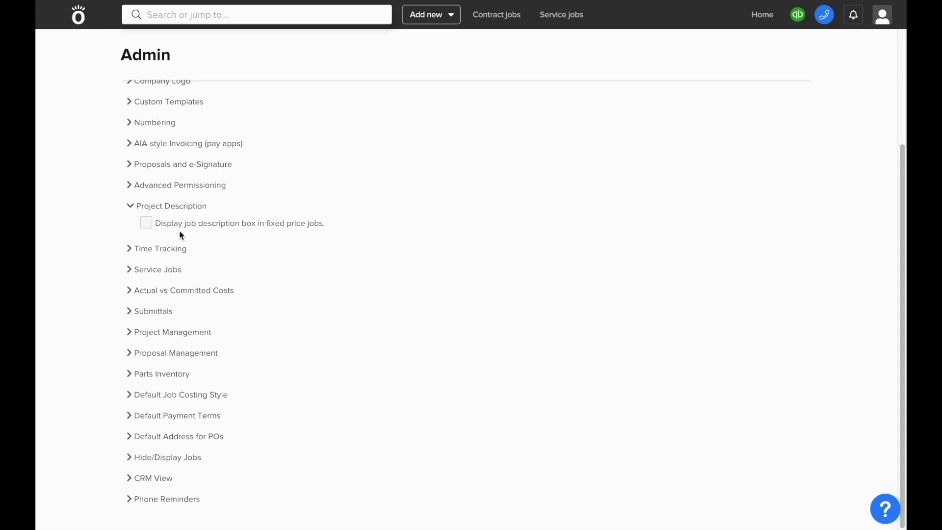
click(168, 206)
Step: Keep Sunday as first weekday, shrink the check-in/out fence to 0.3 miles, and save Time Tracking
click(160, 248)
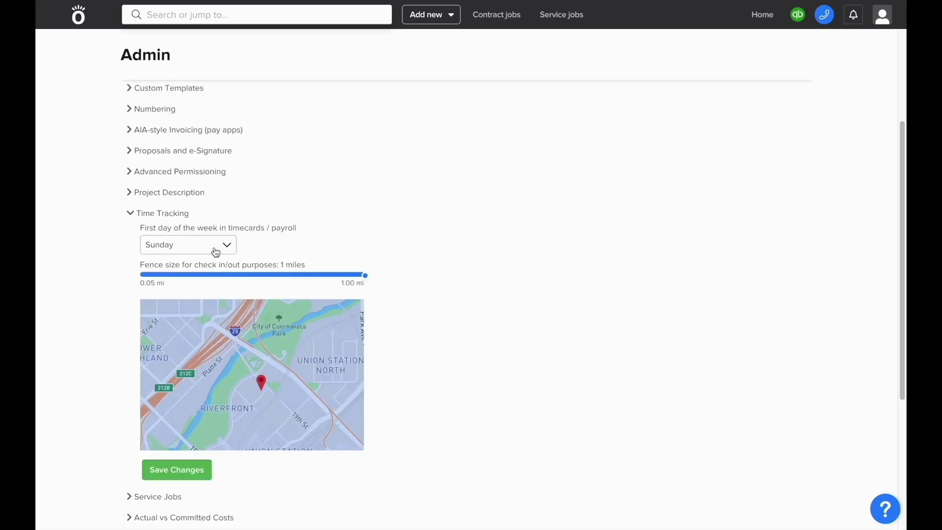
click(216, 249)
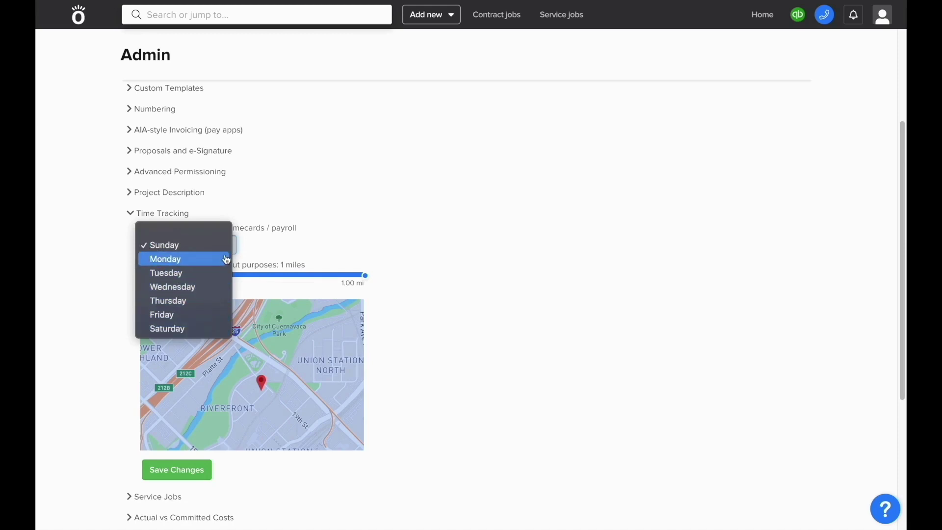
click(296, 237)
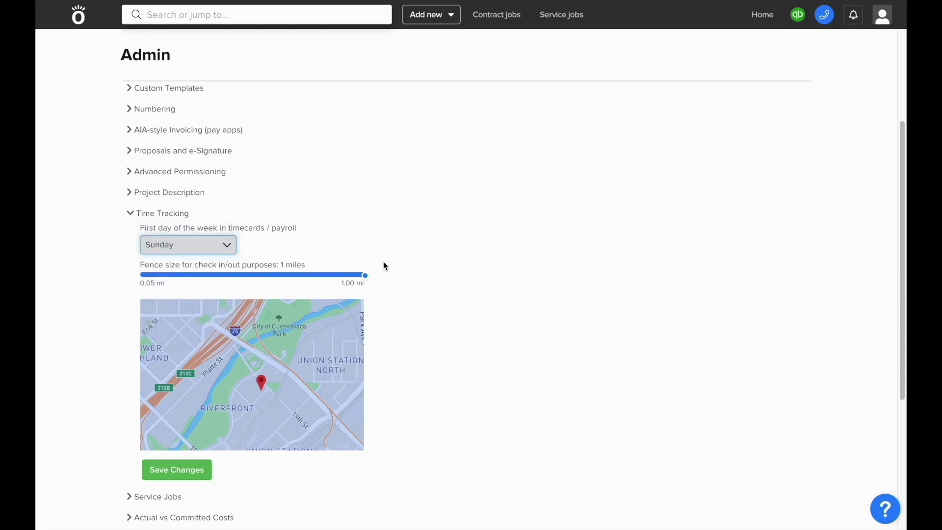
mouse_move(365, 275)
mouse_down()
mouse_move(146, 278)
mouse_move(366, 284)
mouse_up()
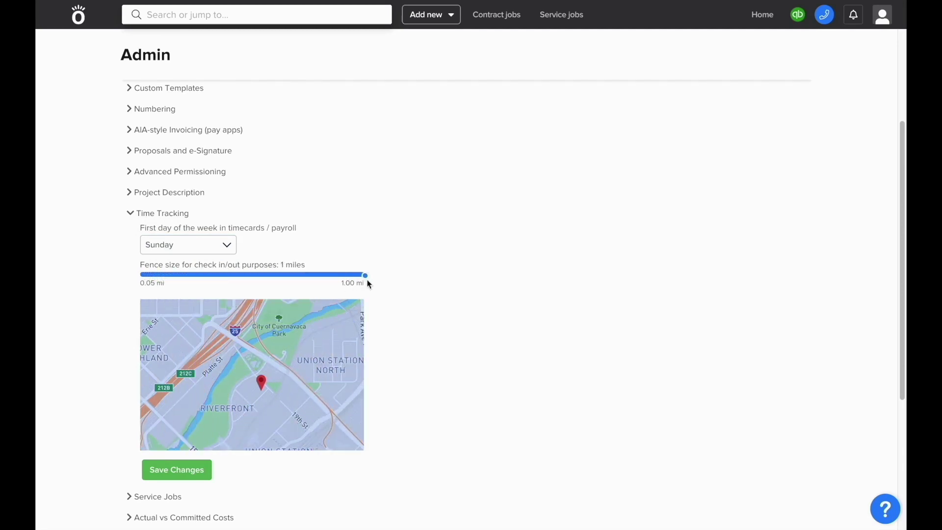
drag(365, 275, 201, 278)
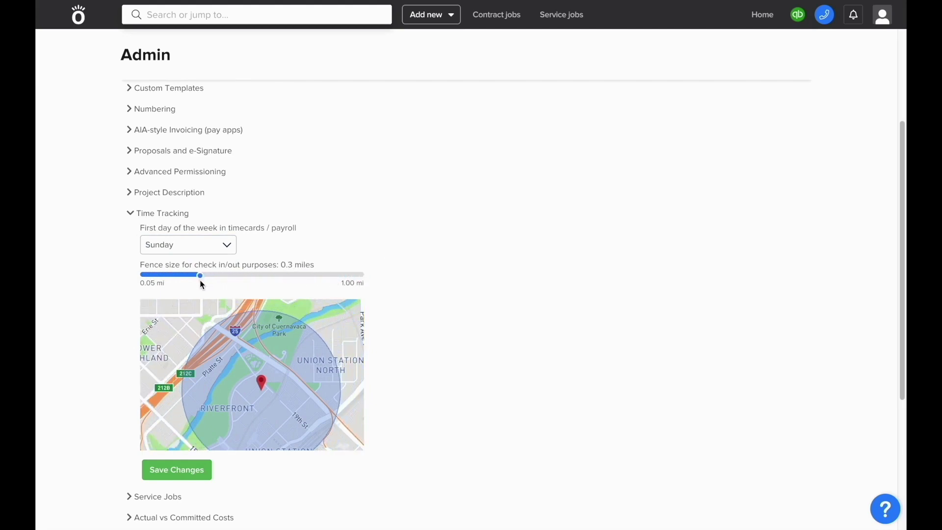
click(176, 470)
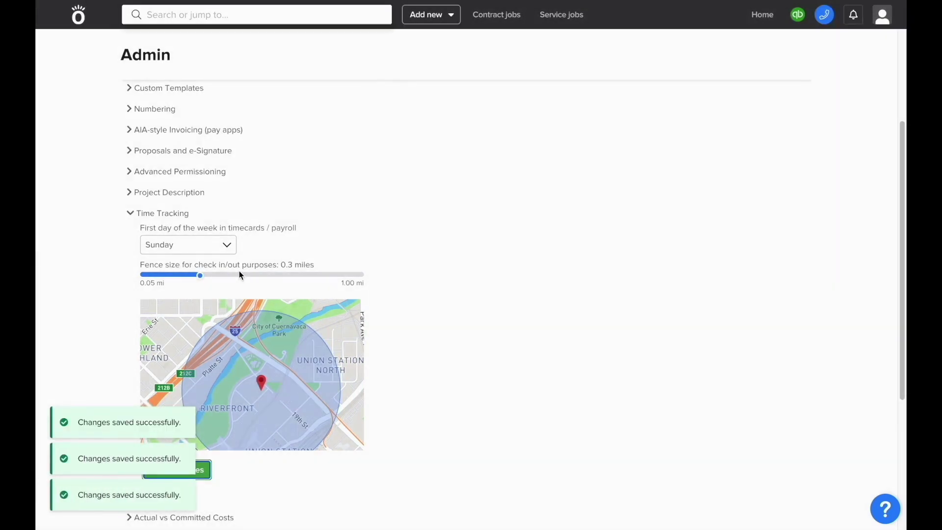
scroll(240, 275, down, 3)
click(159, 303)
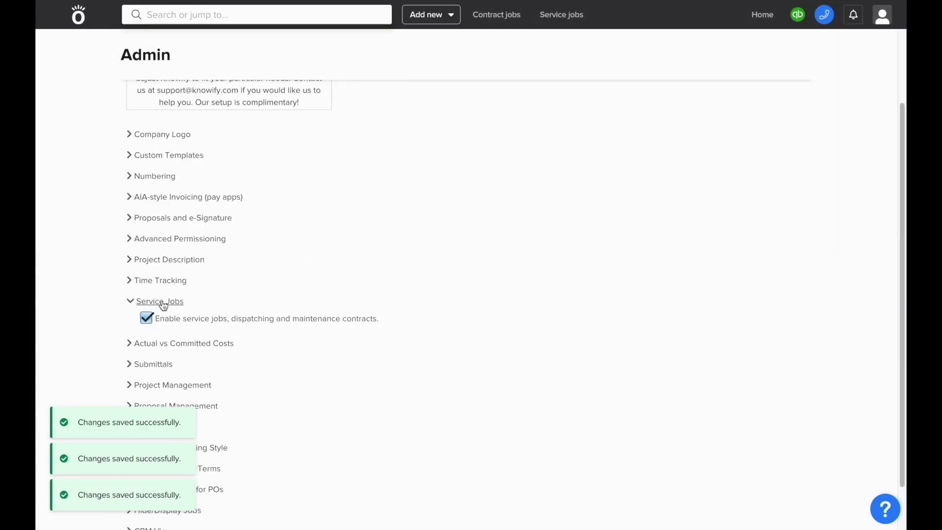
Step: Review Actual vs Committed Costs and Submittals, then factor Work-In-Progress into profit calculations
click(160, 343)
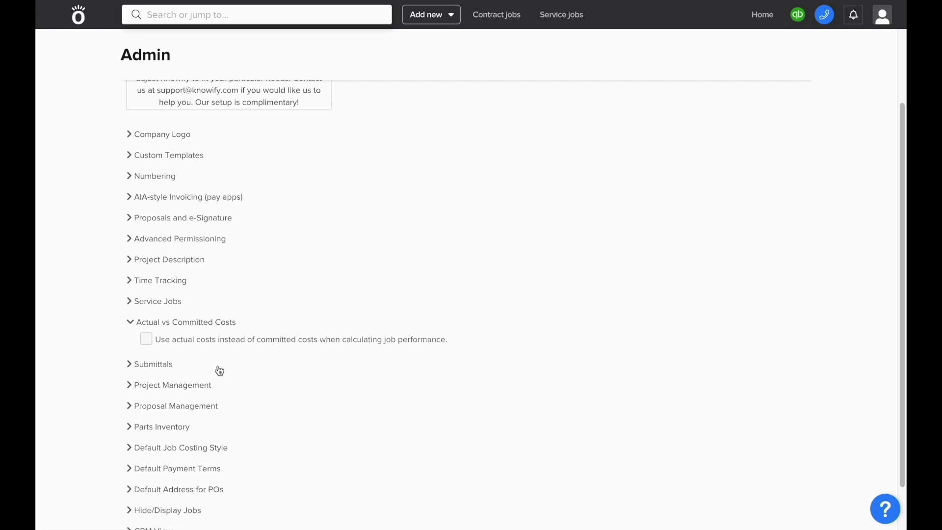
click(144, 366)
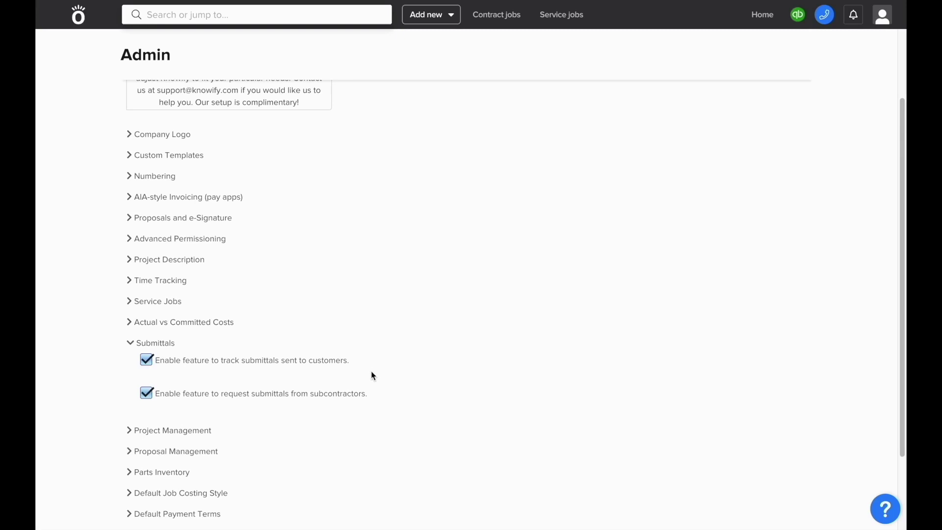
click(155, 343)
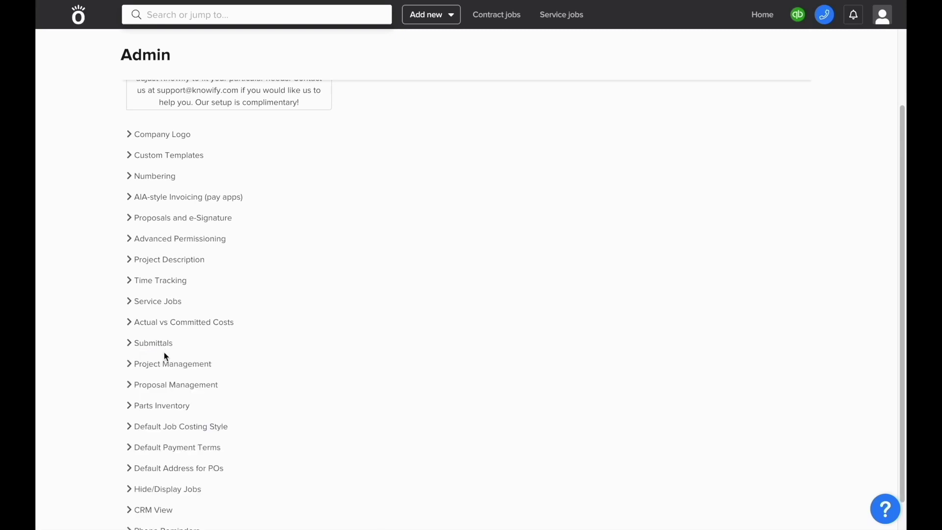
click(164, 365)
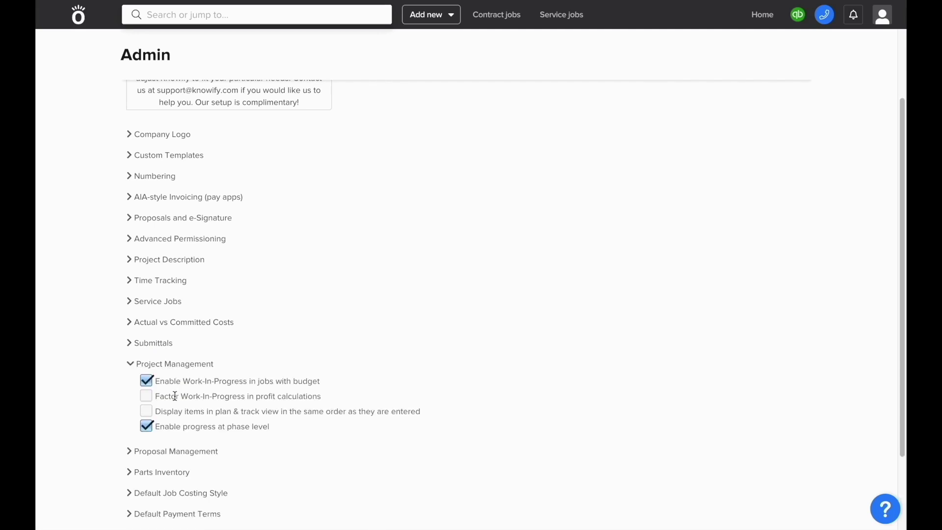
click(147, 395)
Step: Turn on tracking of trucks, parts and inventory quantities and view the job costing style
click(160, 365)
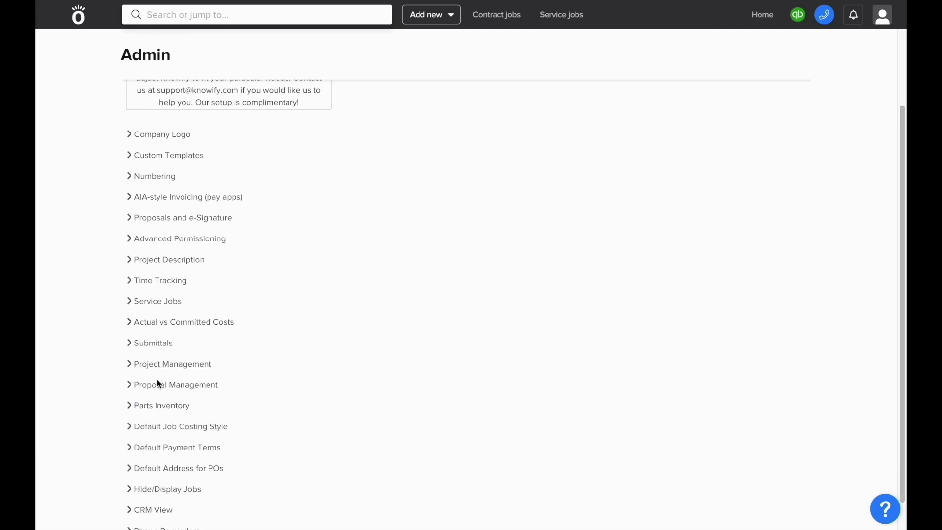
click(157, 385)
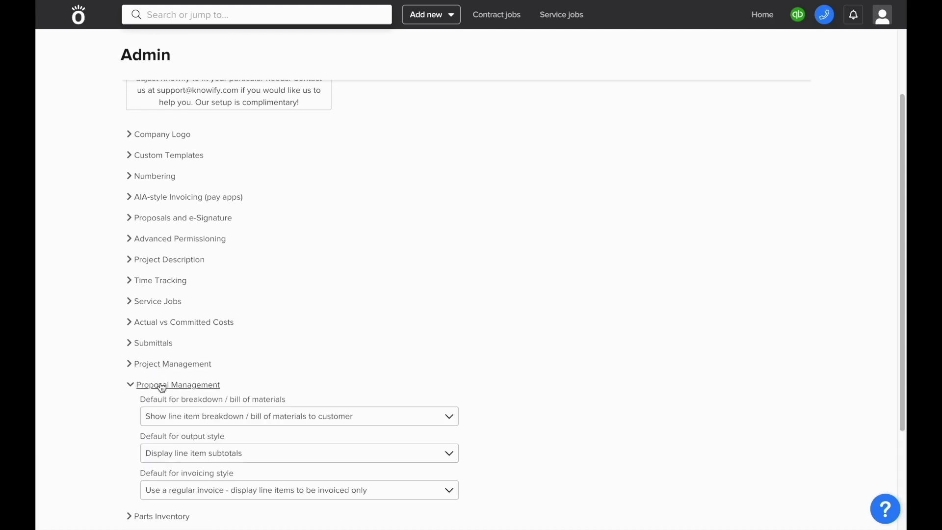
scroll(160, 382, down, 2)
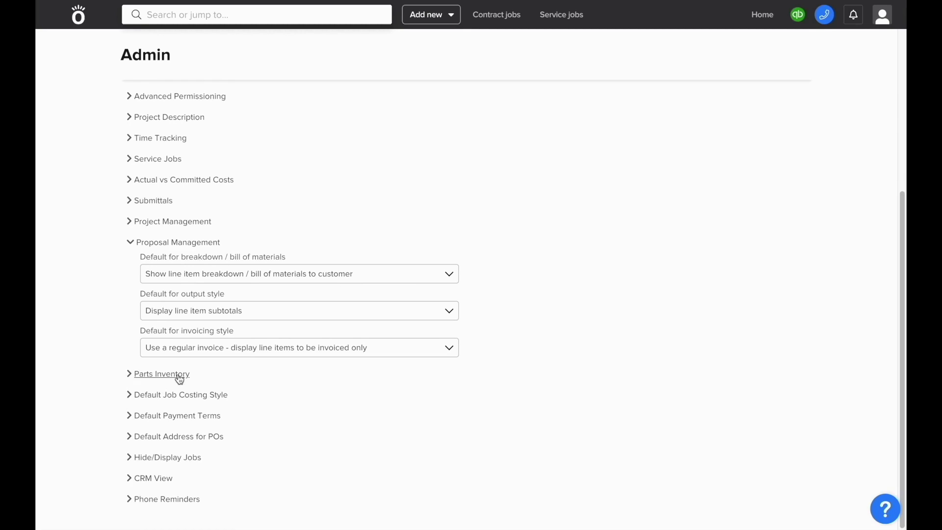
click(178, 376)
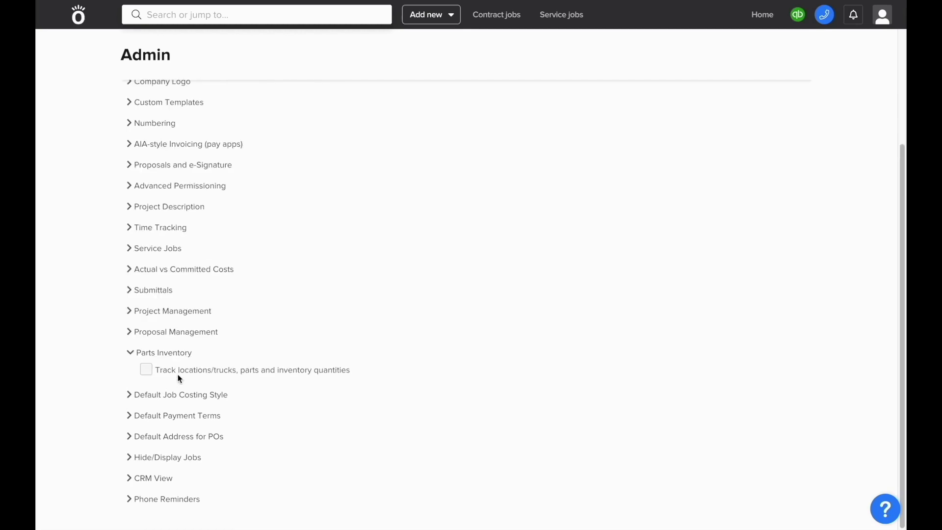
click(146, 369)
click(157, 396)
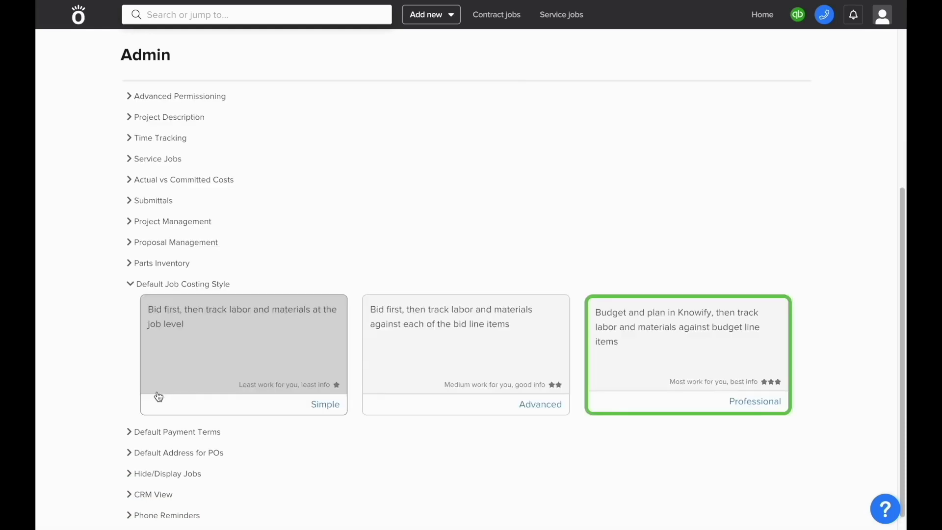
scroll(142, 396, down, 1)
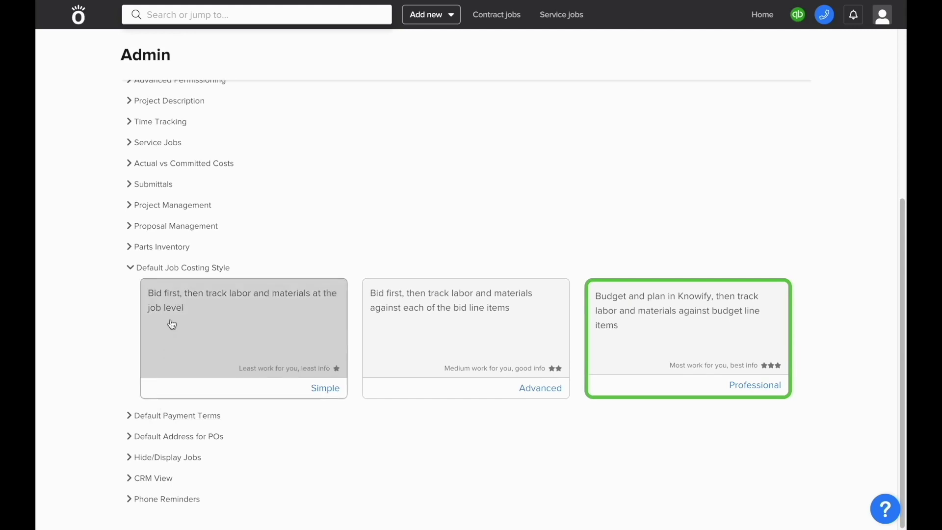
Step: Make Due on receipt the default payment terms and use the jobsite address for POs
click(175, 269)
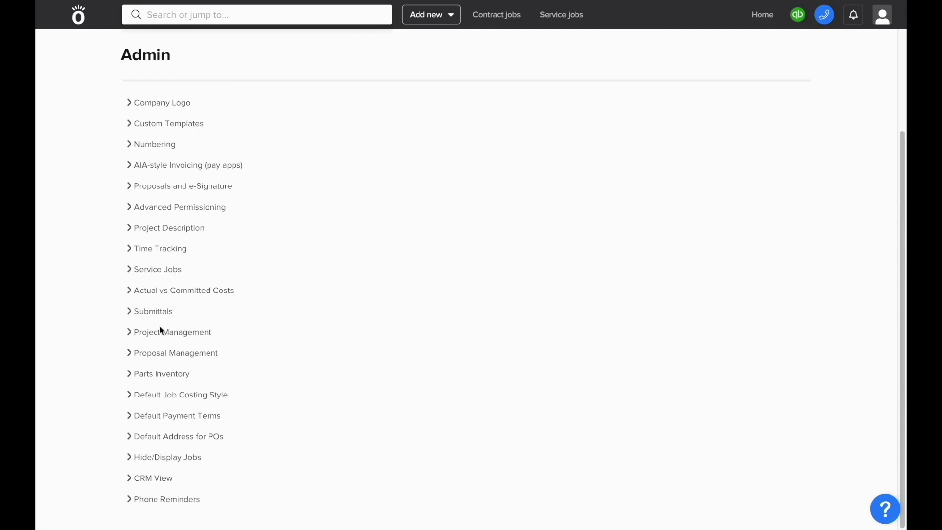
click(157, 417)
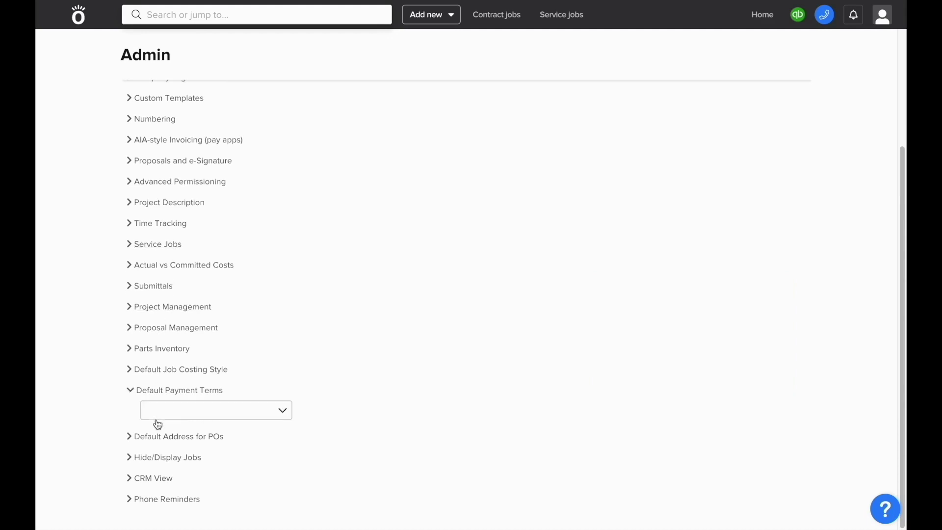
click(171, 412)
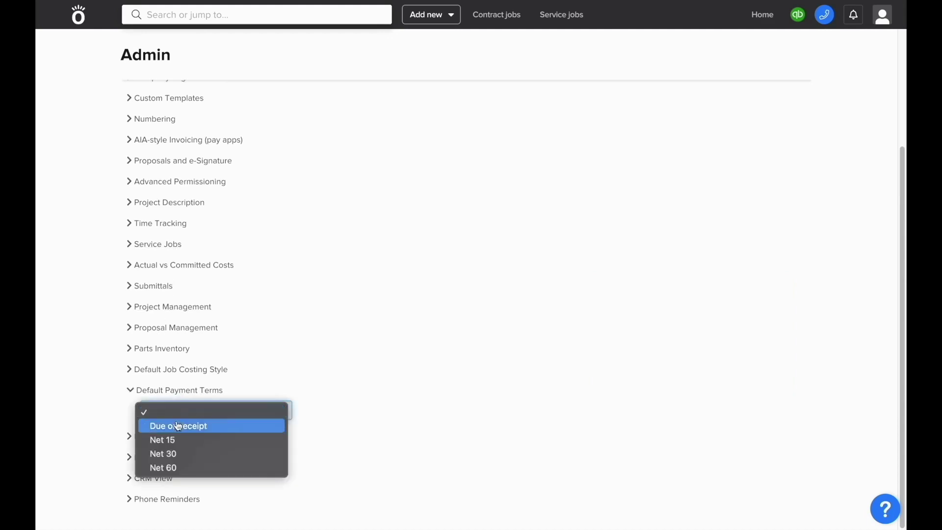
click(213, 428)
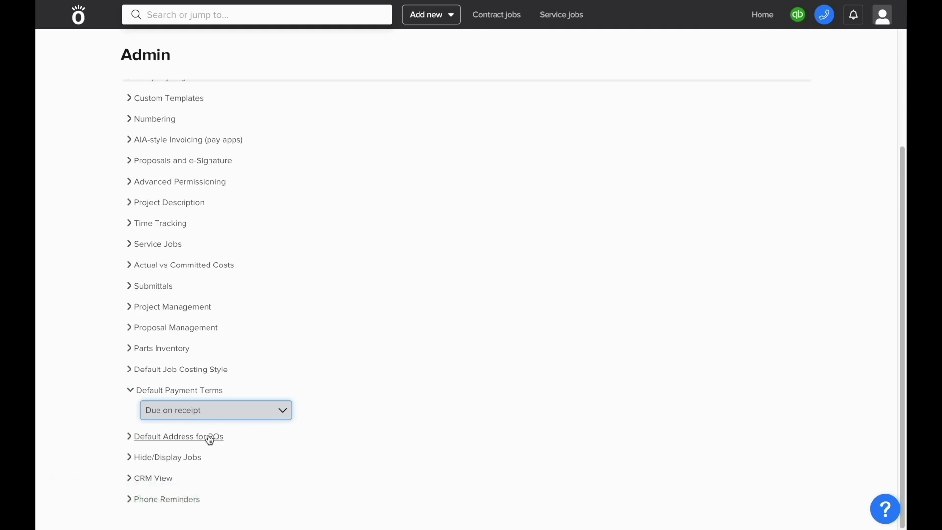
click(209, 437)
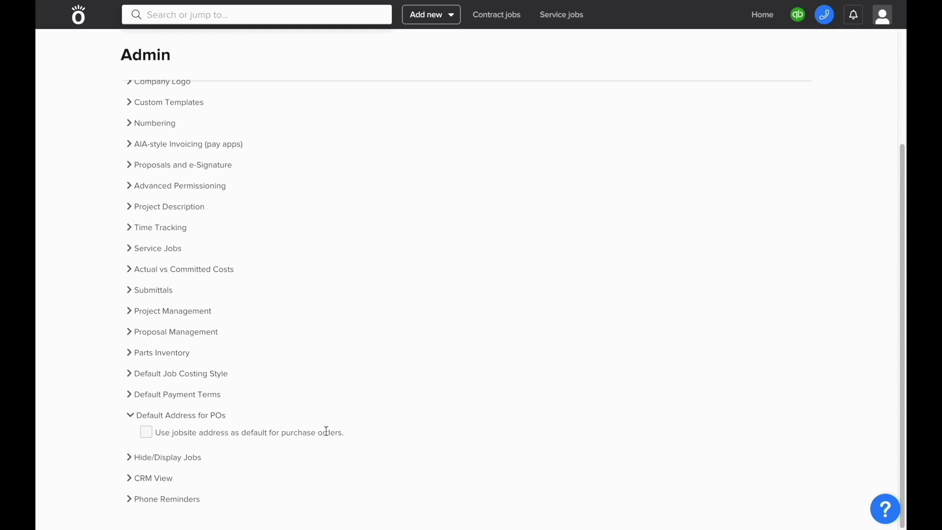
click(146, 432)
Step: Hide closed jobs and closed phases from job costing and bidding jobs in the smartphone app
click(159, 457)
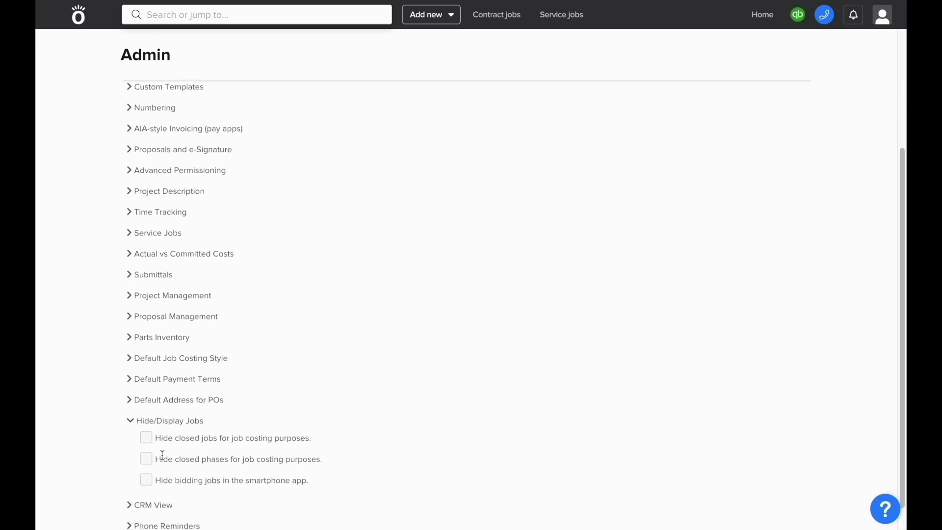
click(146, 411)
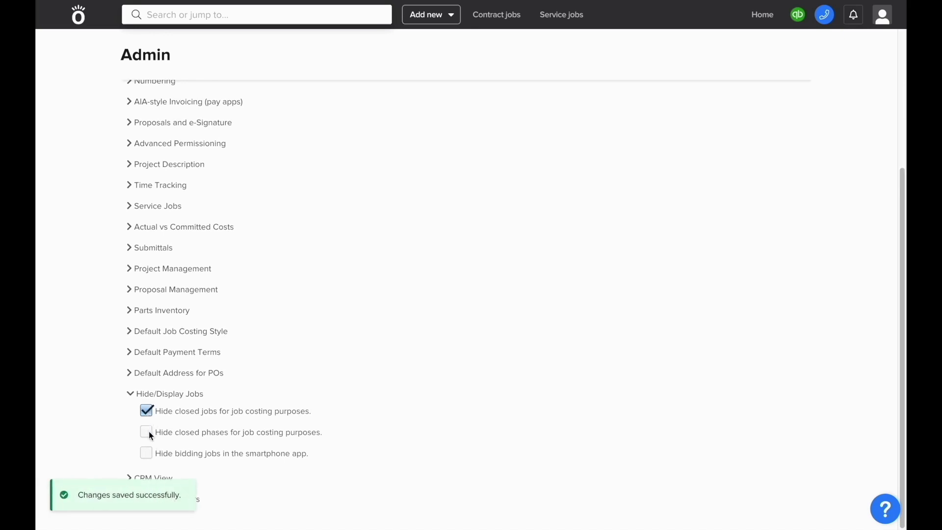
click(147, 432)
click(149, 453)
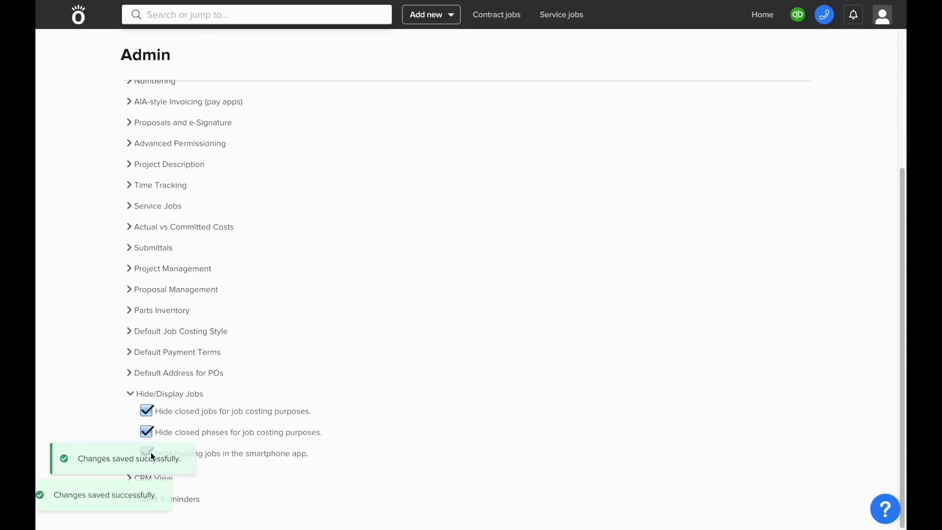
click(161, 397)
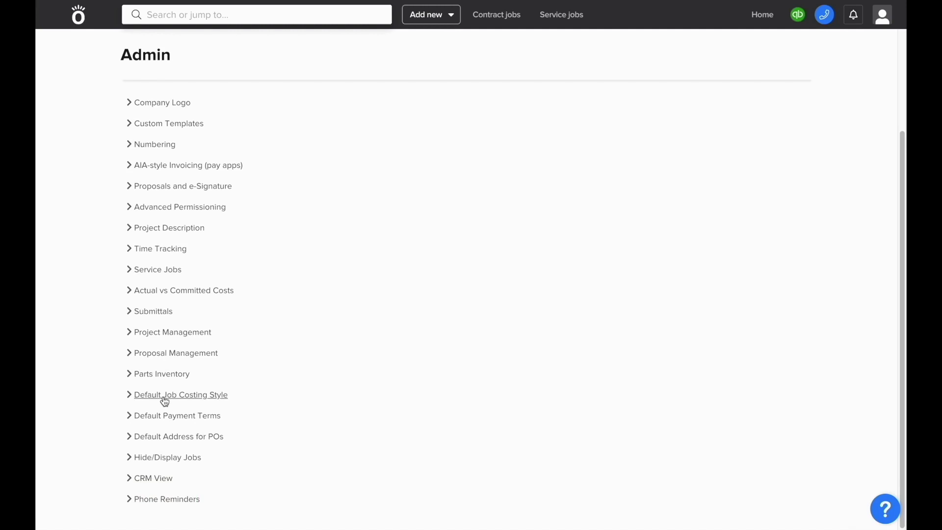
scroll(164, 399, up, 3)
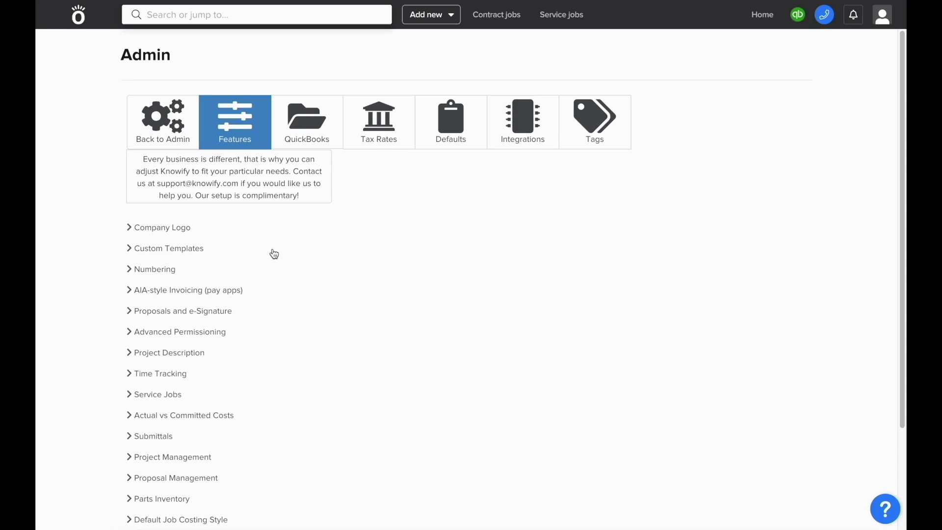
Step: Review the QuickBooks Pull Expenses, Credit Card Expenses, Projects and service-jobs sync sections, then go to Tax Rates
click(338, 132)
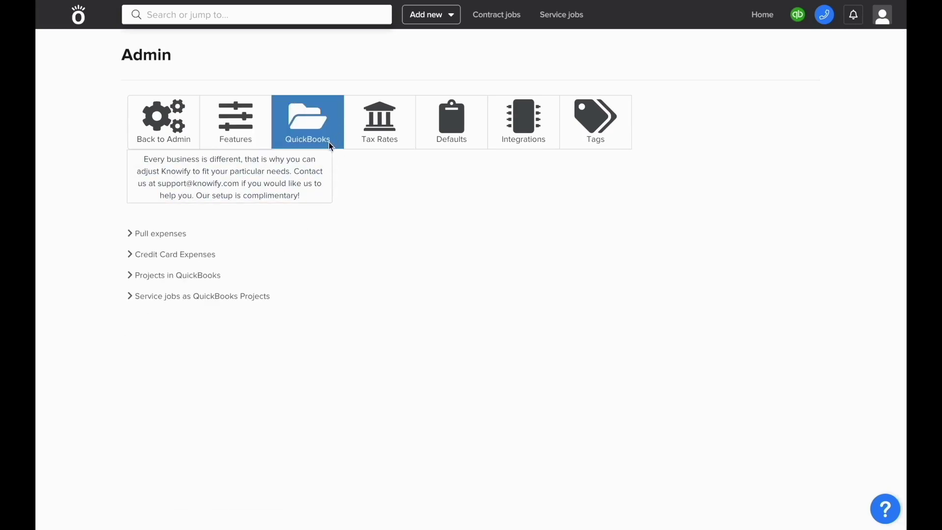
click(178, 236)
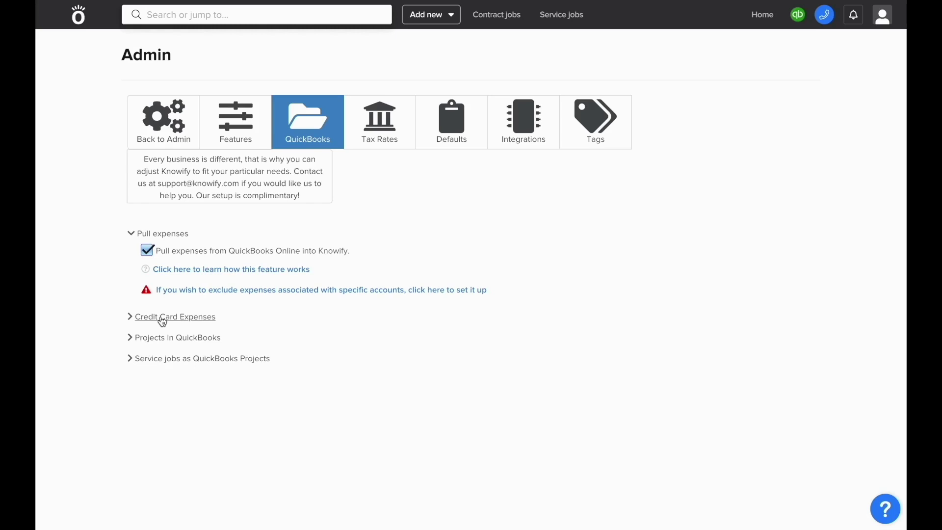
click(162, 317)
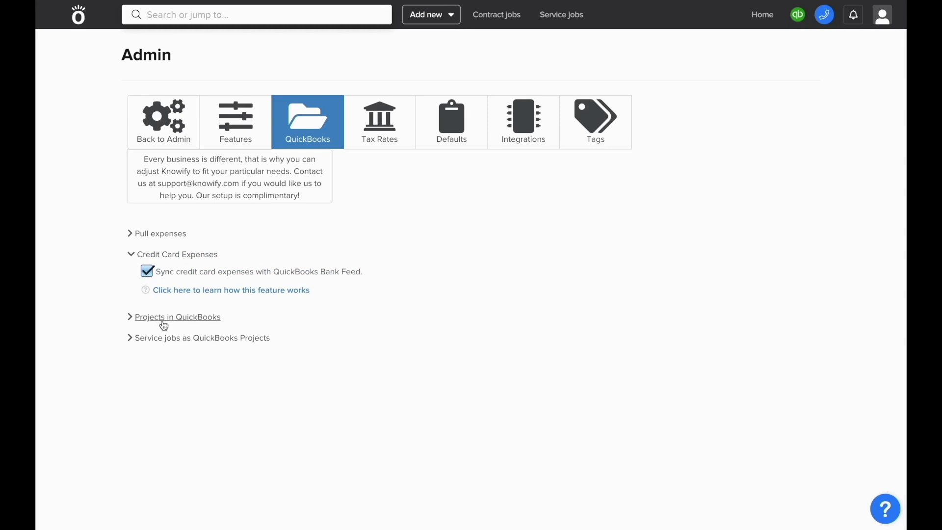
click(163, 318)
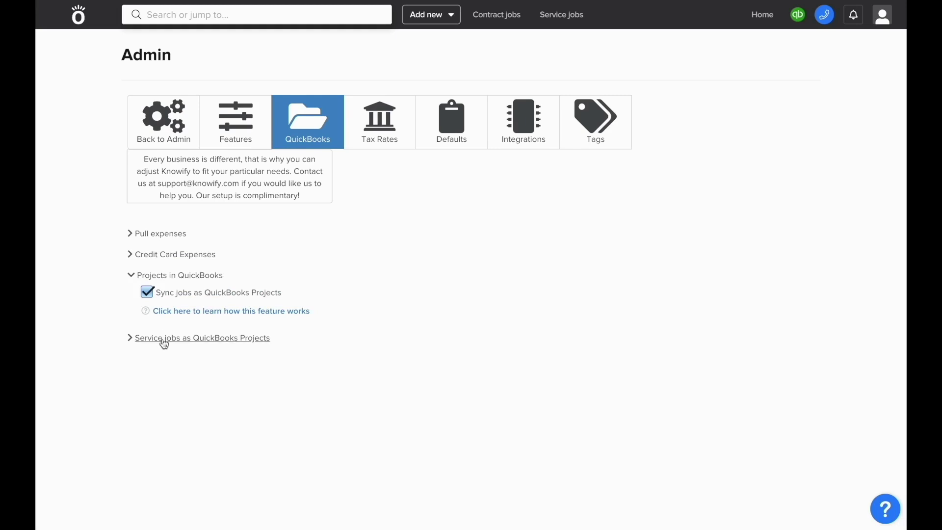
click(164, 338)
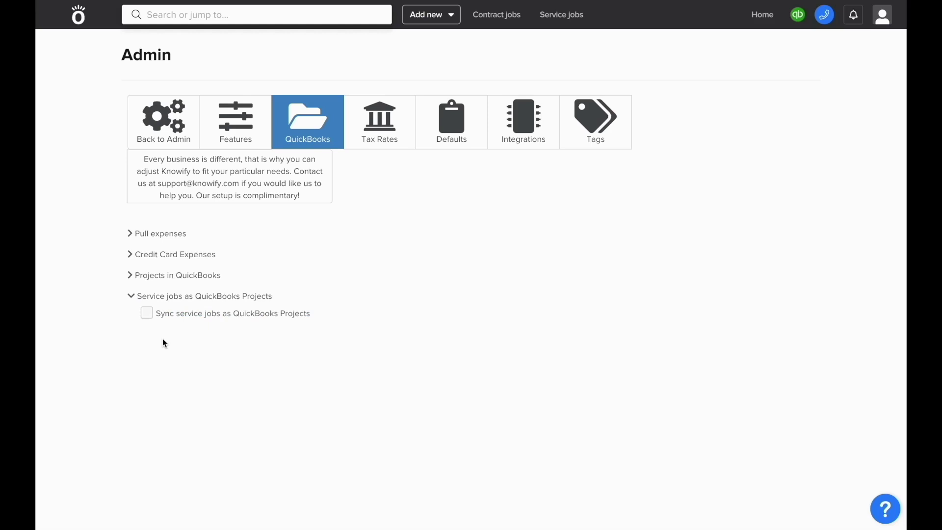
click(408, 124)
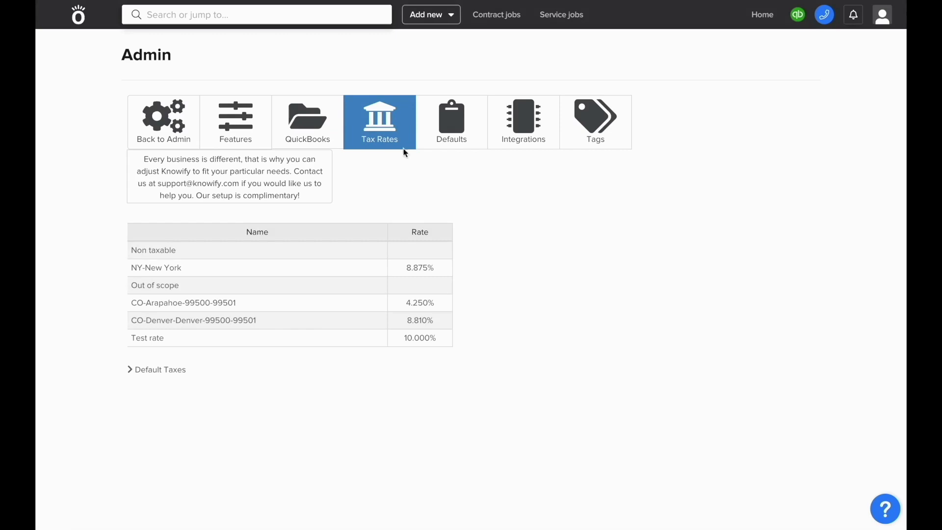
Step: Keep proposal line items taxable by default with NY-New York 8.875% as the default rate
click(158, 369)
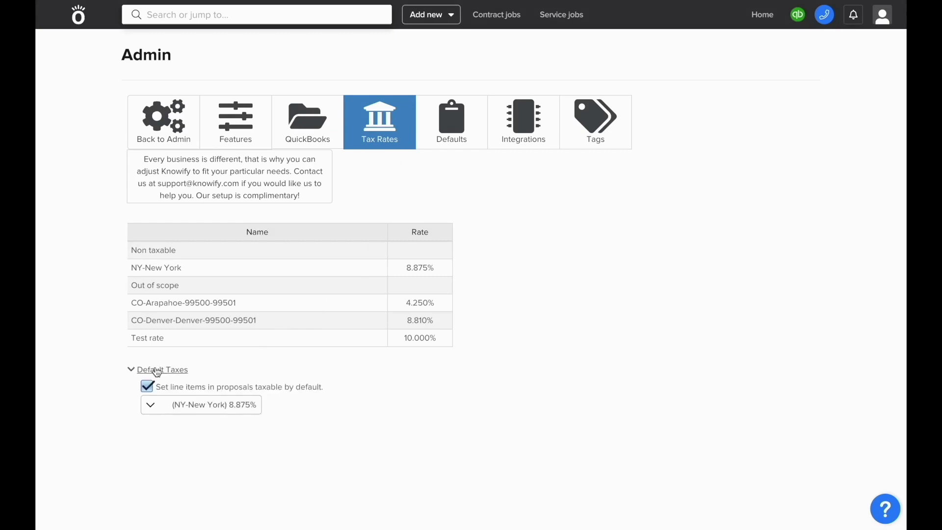
click(246, 402)
click(337, 398)
Step: Review the default Invoice Email and eSignature Email templates, leaving both collapsed
click(452, 127)
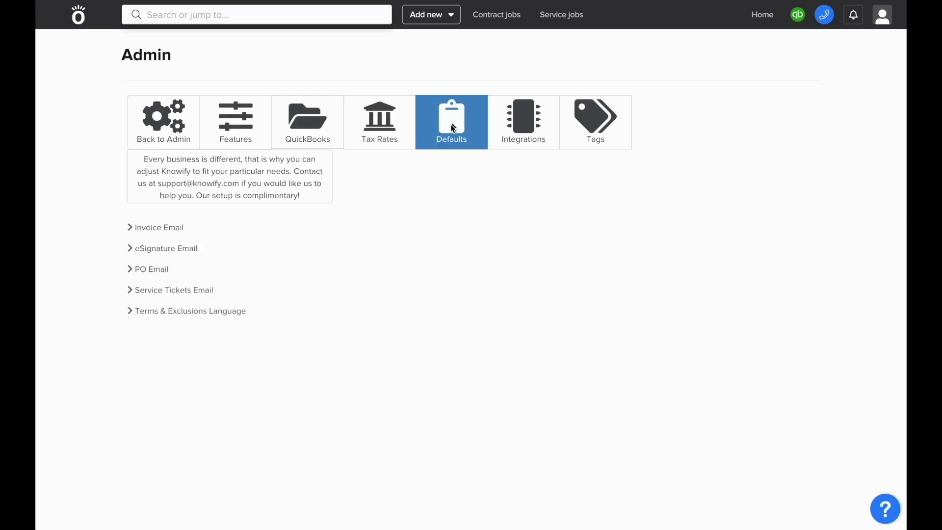
click(169, 227)
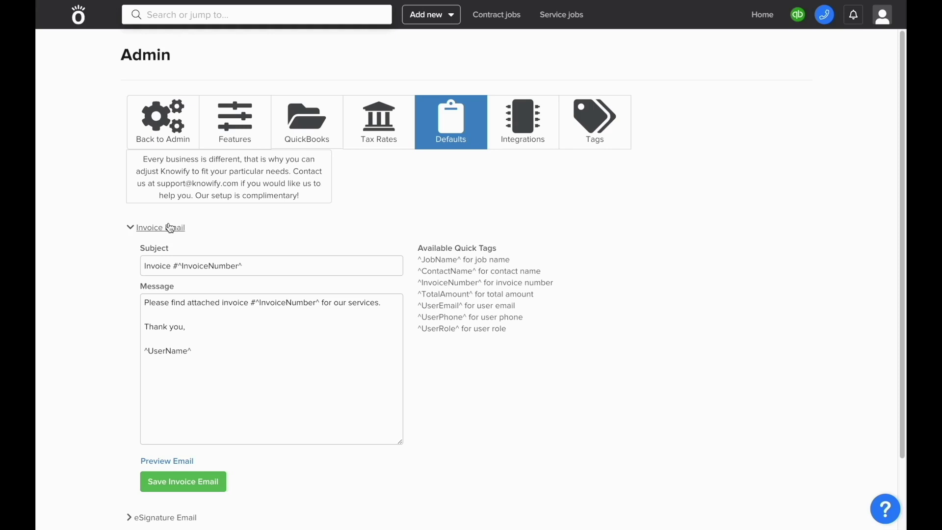
click(169, 228)
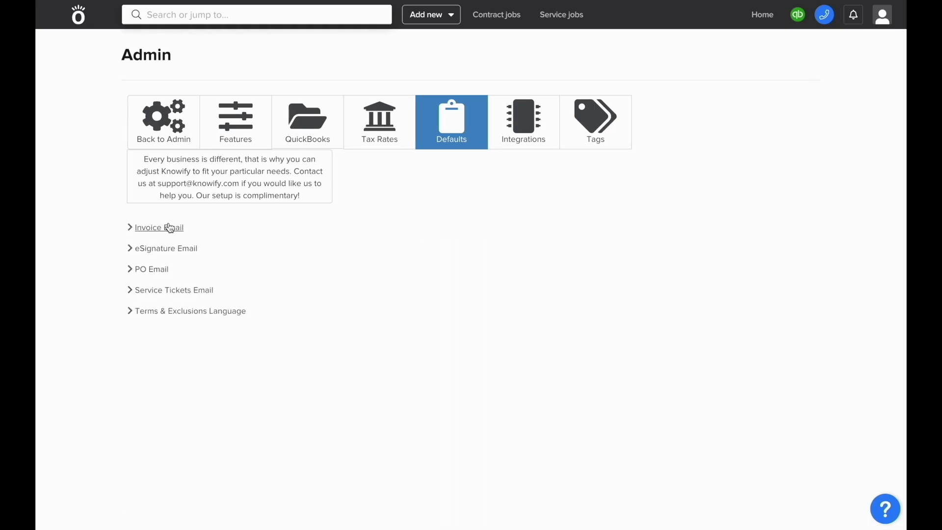
click(170, 247)
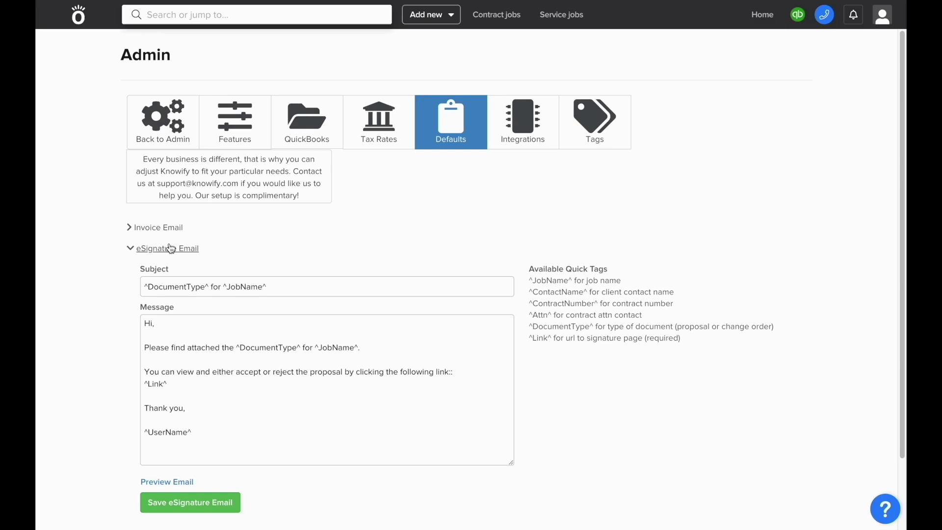
click(170, 248)
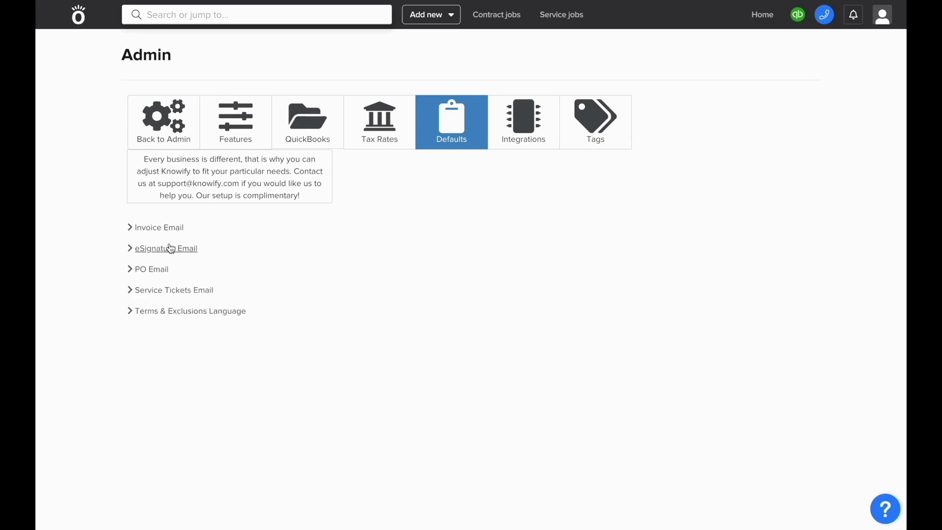
Step: Preview the PO Email template with sample data, then leave it collapsed
click(153, 268)
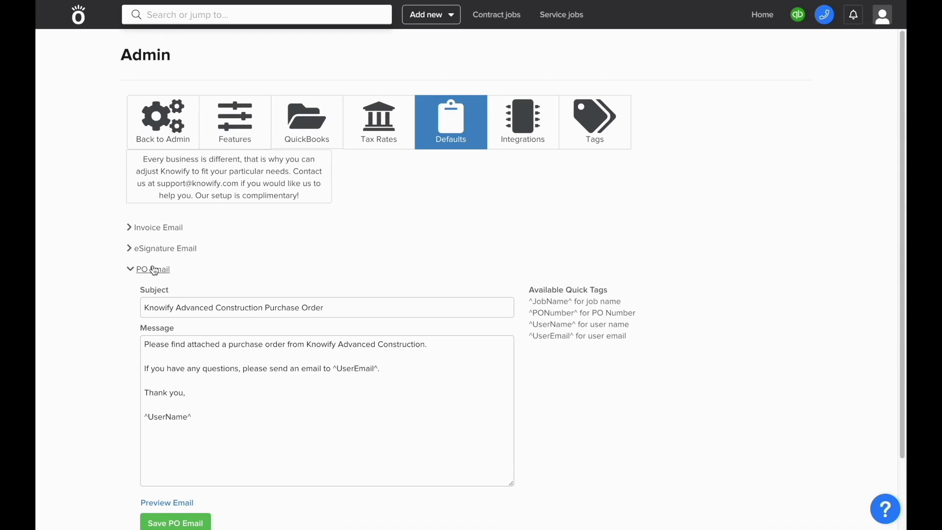
click(175, 503)
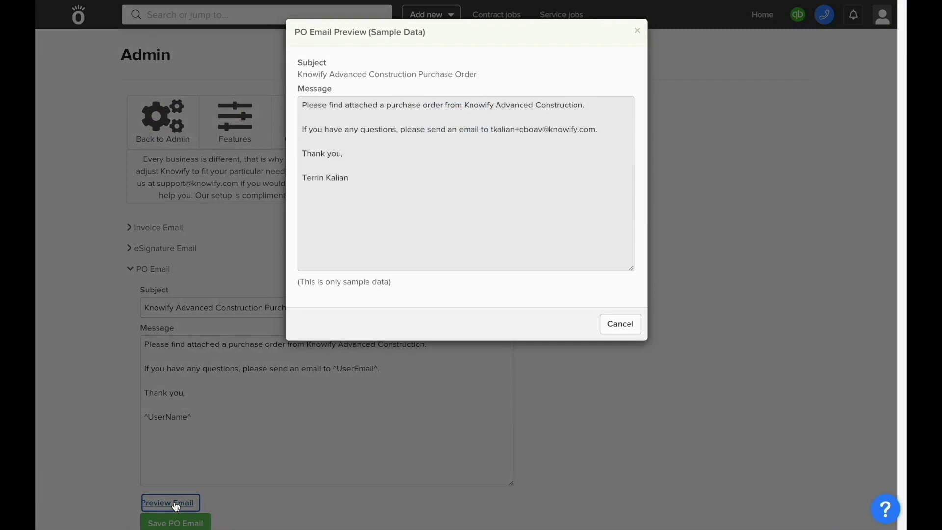
click(619, 324)
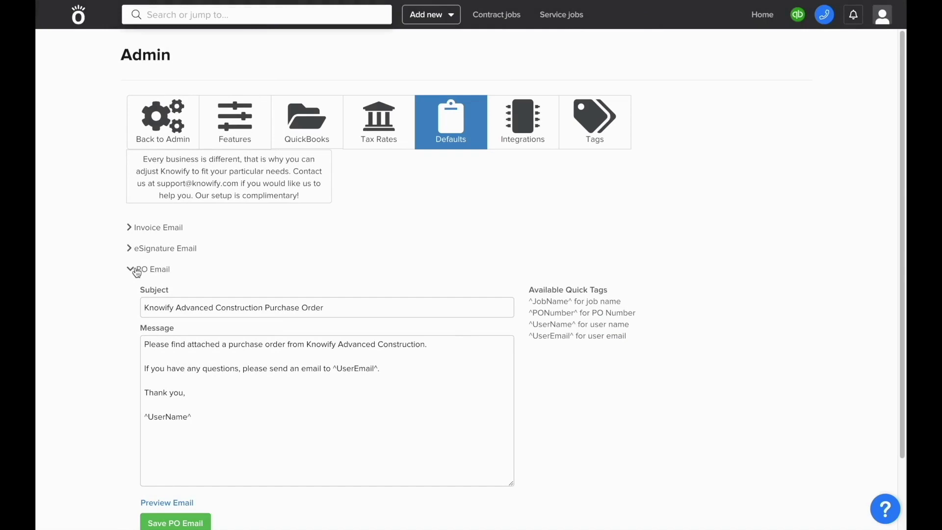
click(135, 272)
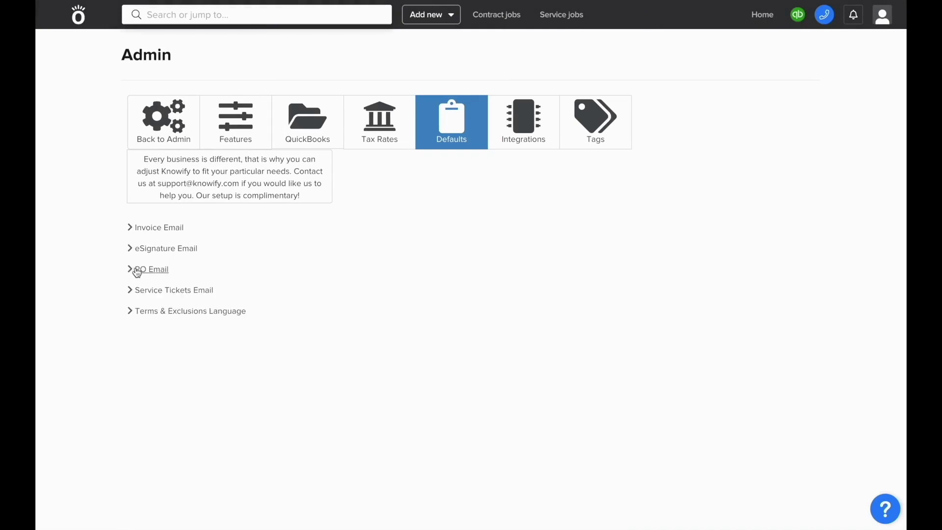
click(142, 292)
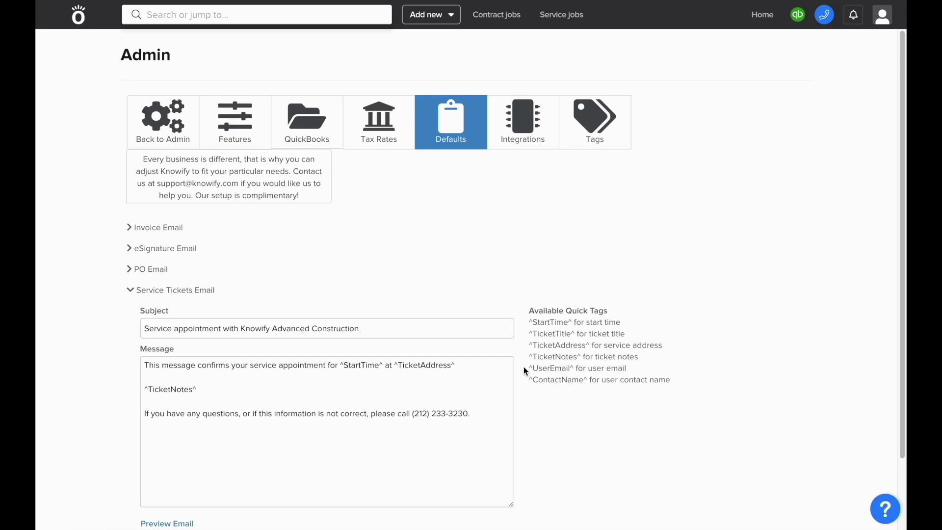
click(485, 412)
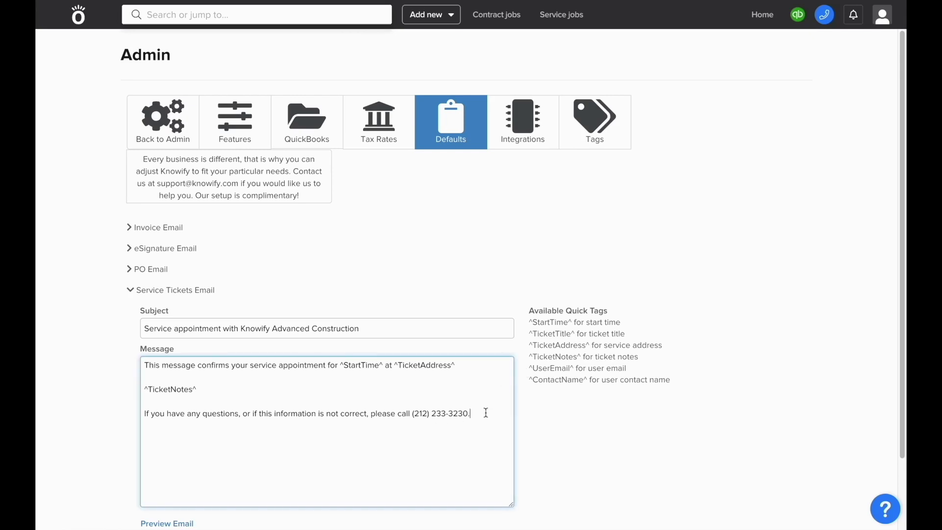
key(BackSpace)
text(or email )
text(^UserEmail)
text(^)
click(167, 523)
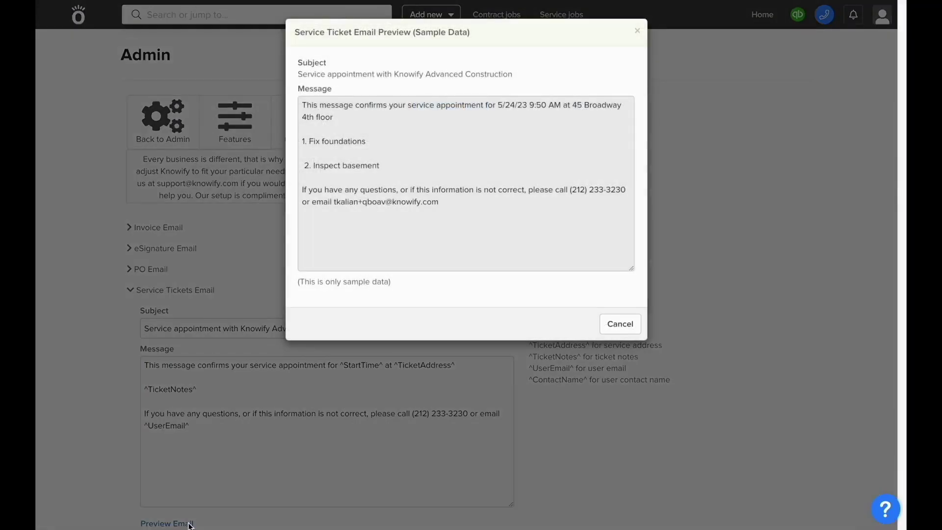
click(620, 324)
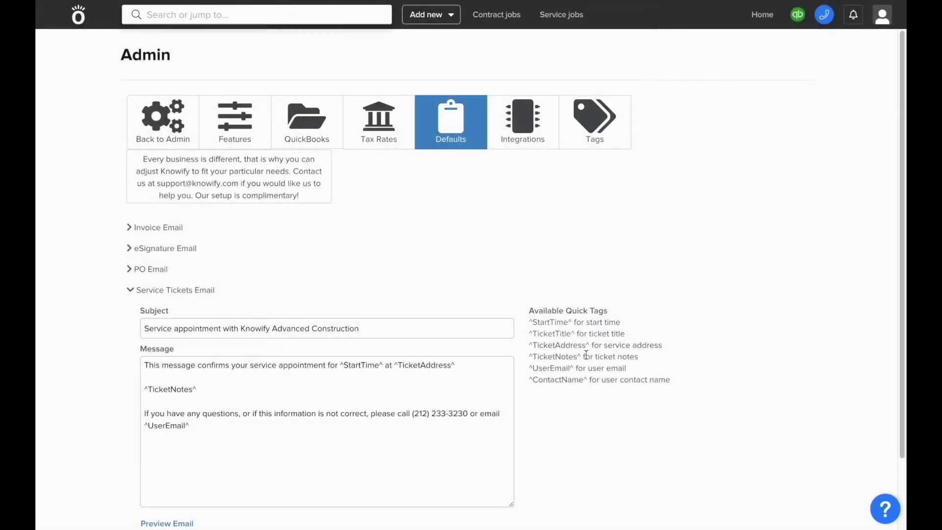
scroll(424, 428, down, 1)
scroll(424, 427, down, 1)
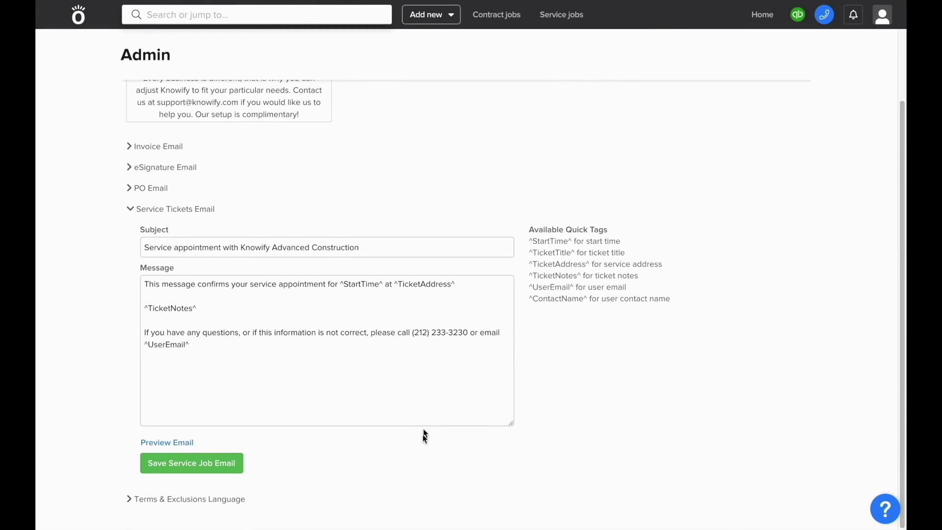
Step: Save the contract Terms & Exclusions Language blank and collapse the section
click(176, 500)
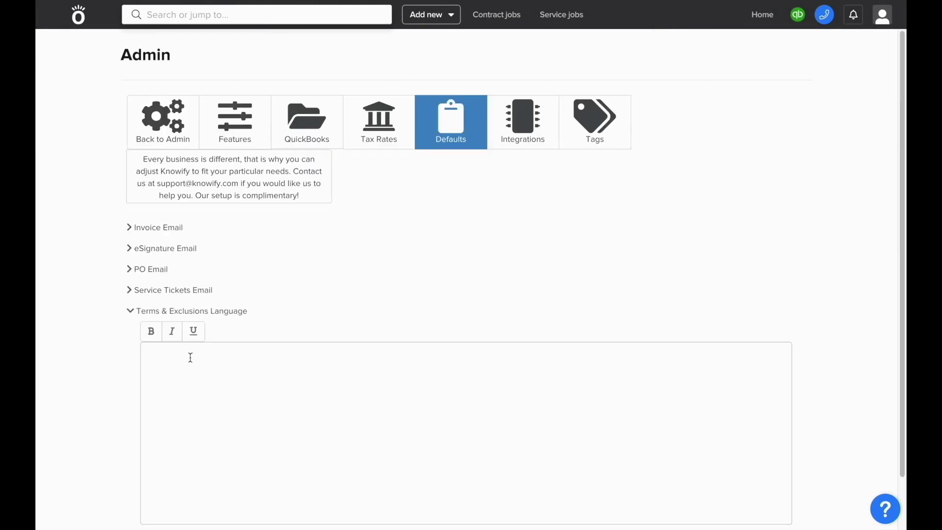
click(193, 370)
scroll(192, 369, down, 1)
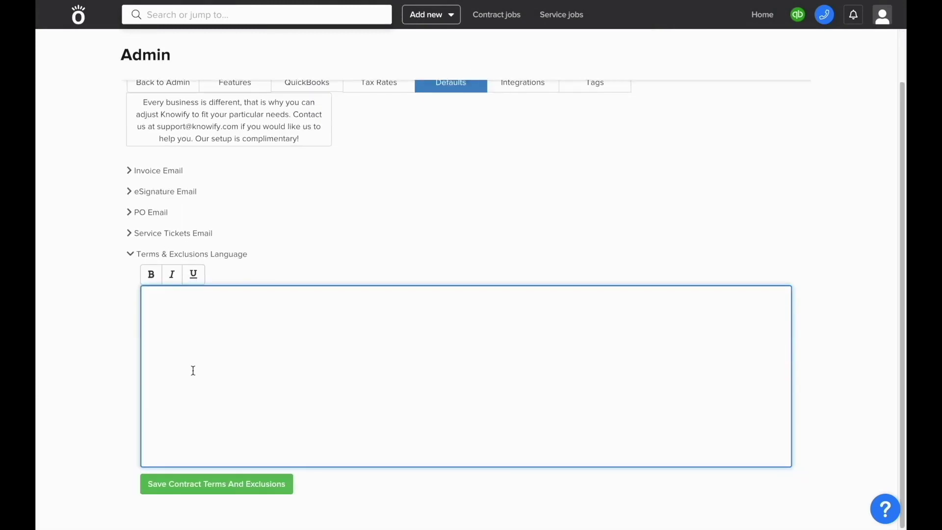
click(205, 484)
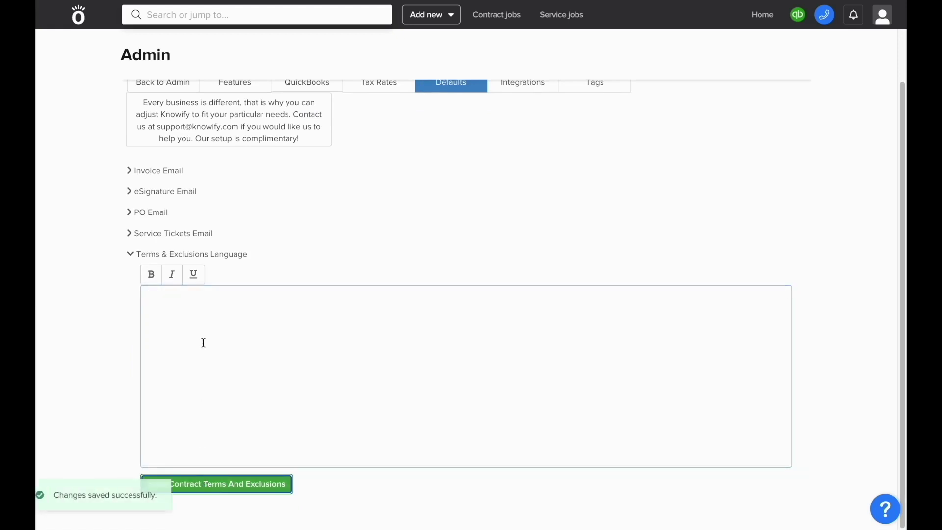
click(203, 339)
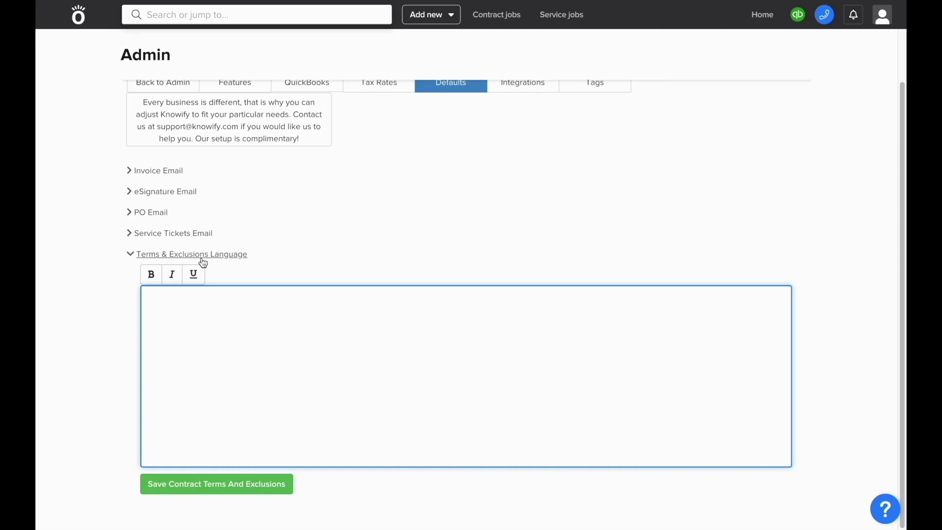
click(192, 253)
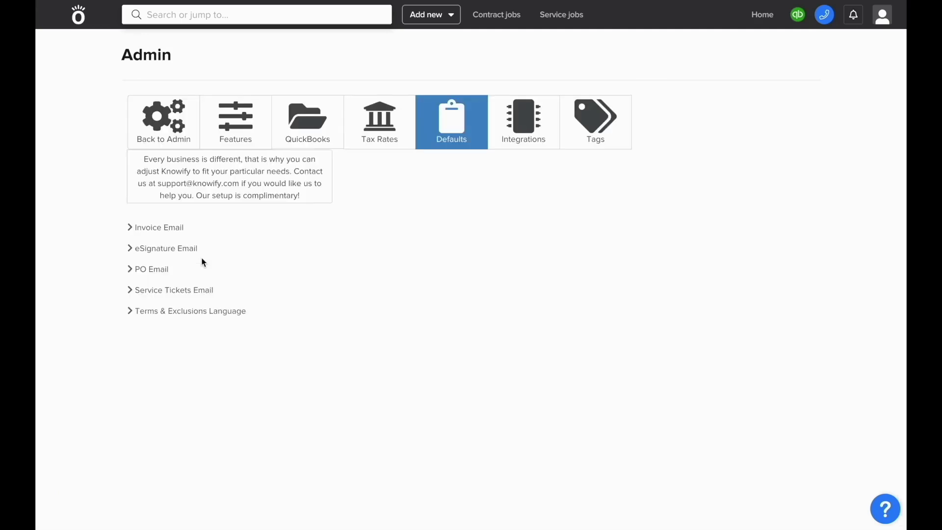
Step: Review the Integrations list, then show the job tags New York, Denver, Contact Made, Followed Up and Bid Sent
click(511, 123)
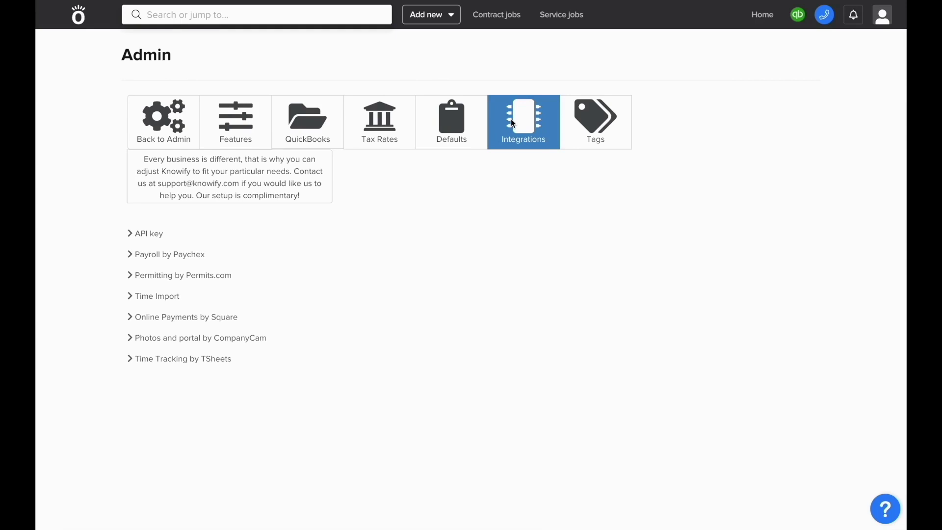
click(590, 138)
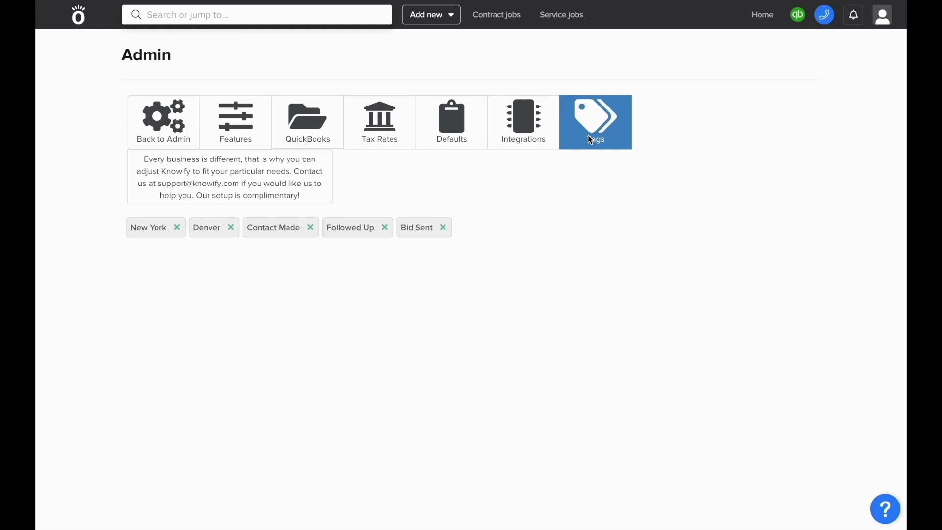
Step: From the main Admin, check the empty Documents area, then go to the QuickBooks connection settings
click(179, 137)
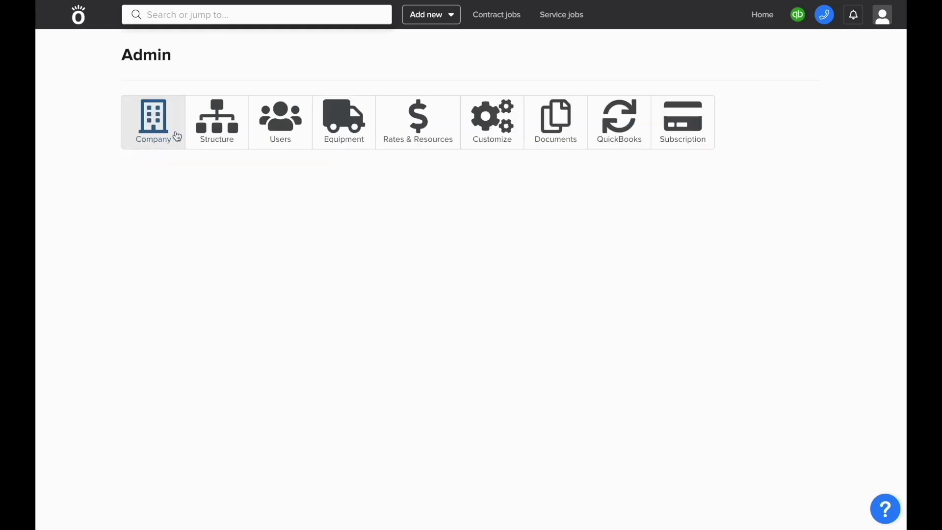
click(558, 129)
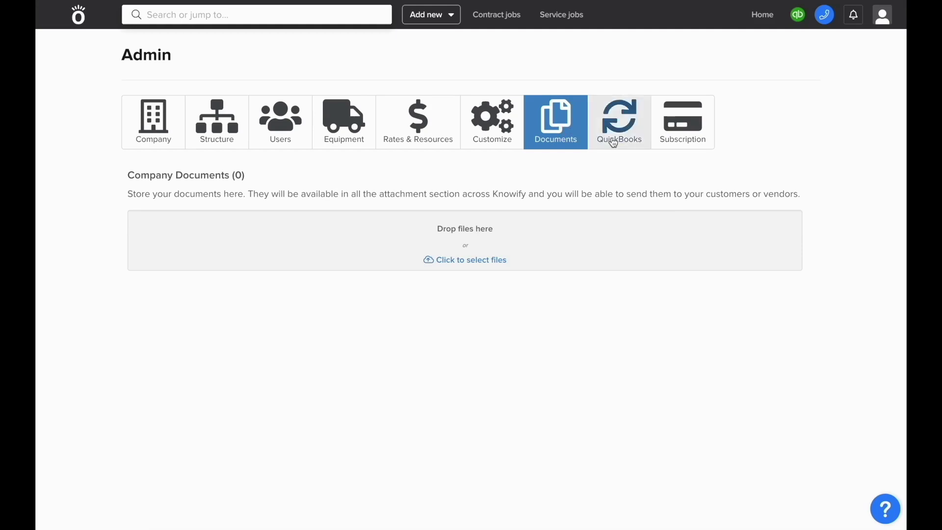
click(618, 122)
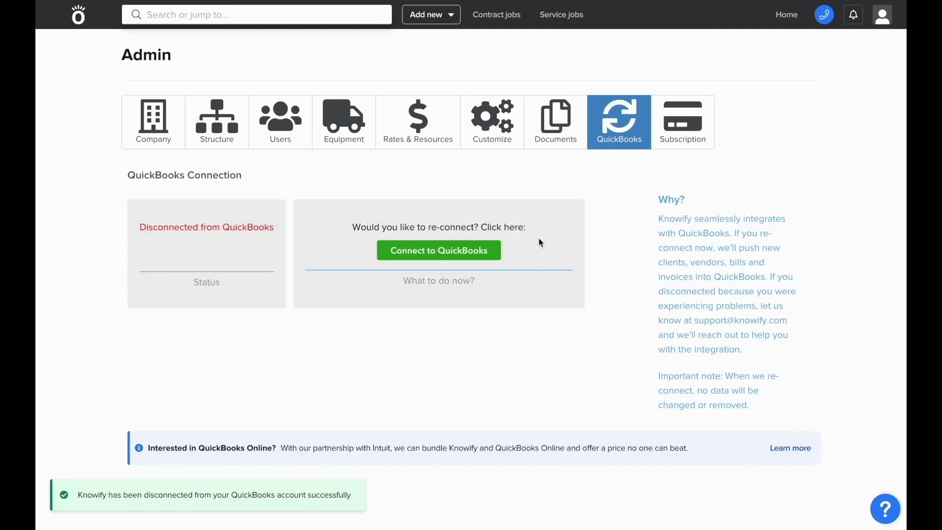
Step: Reconnect to QuickBooks and approve the Intuit consent so the status reads Connected
click(460, 258)
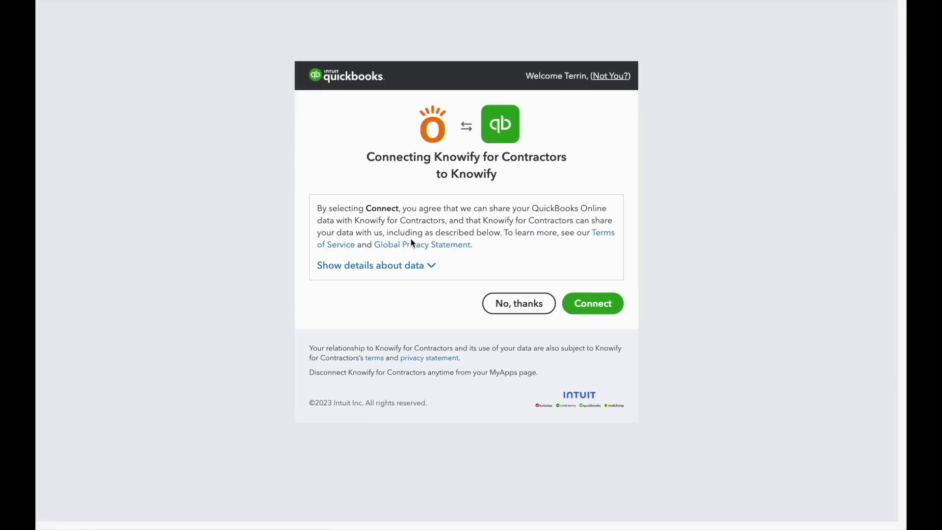
click(593, 304)
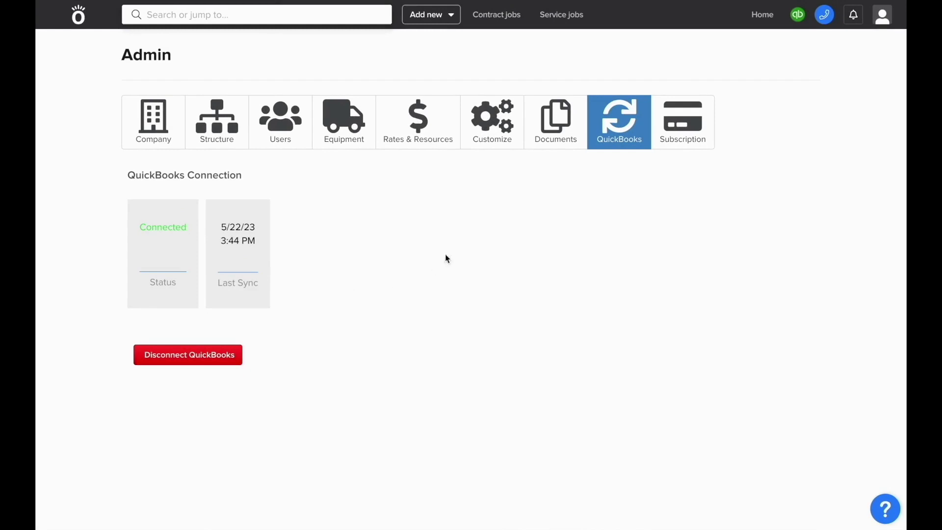
Step: View the subscription details: Active, Carpentry, 8 of max users, 63 active jobs
click(673, 139)
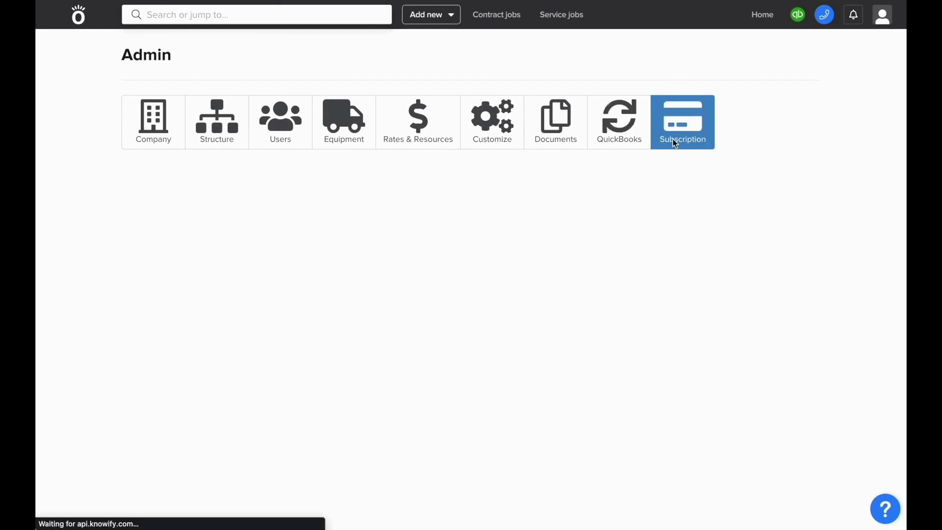